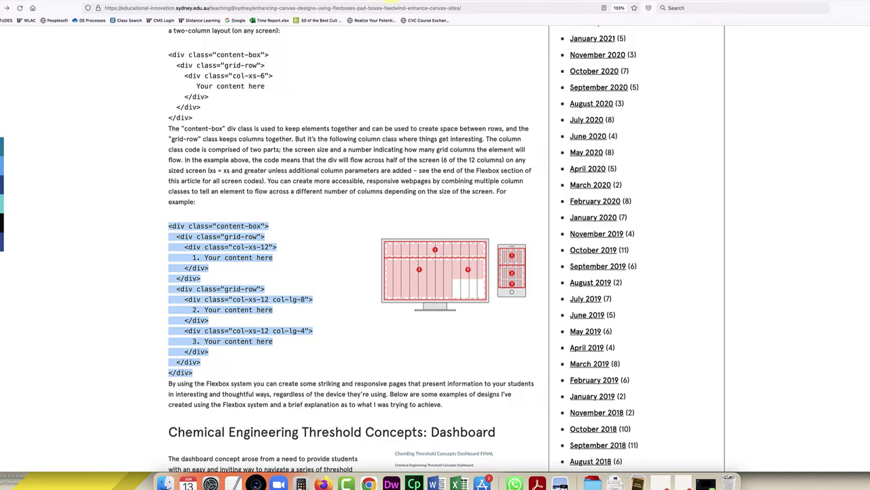
Switch to the Canvas course's Files page, showing the Uploaded Media folder
{"action": "left_click", "coordinate": [382, 16]}
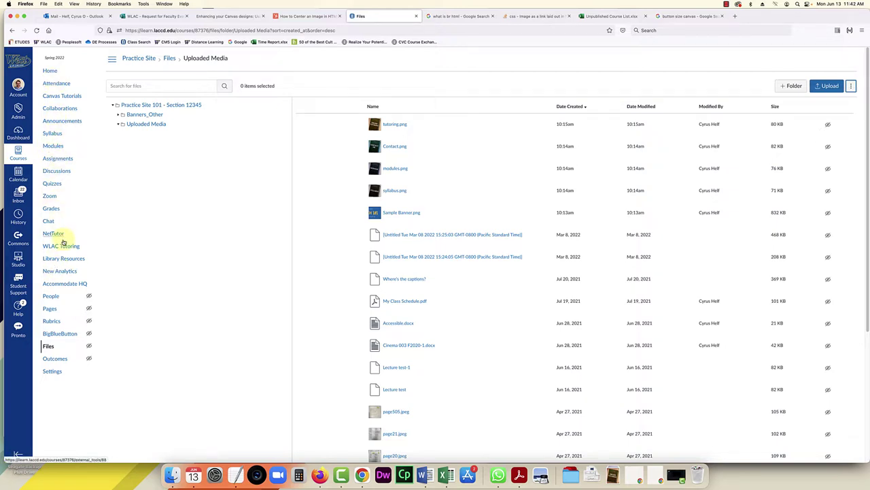
Go to the course's Pages list and open the 'flex box' page
{"action": "left_click", "coordinate": [49, 308]}
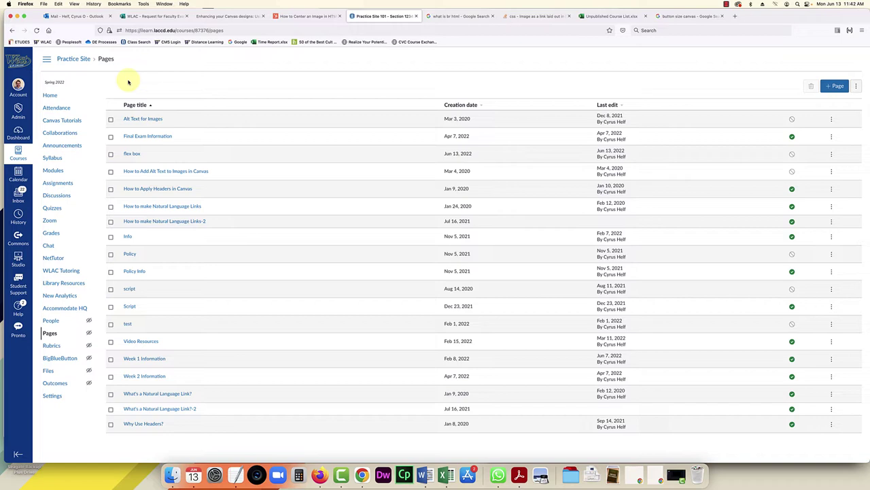
{"action": "left_click", "coordinate": [132, 155]}
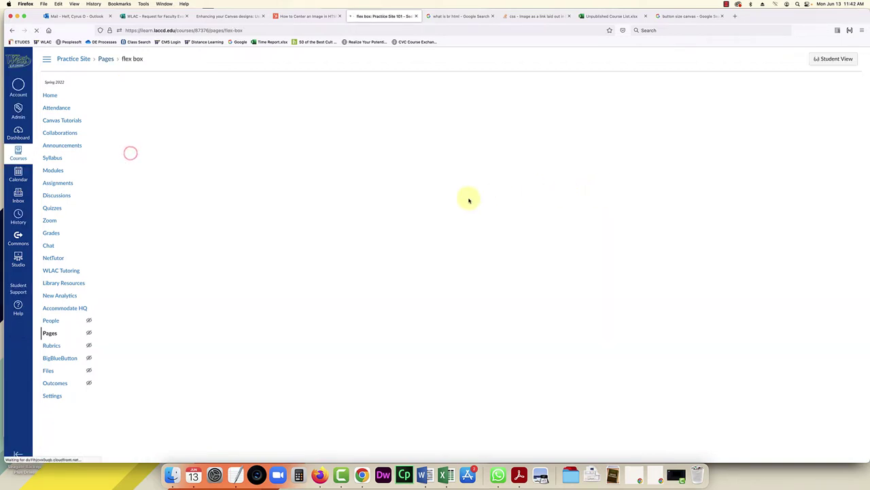
Replace all of the flex box page's raw HTML with the pasted three-item grid template
{"action": "left_click", "coordinate": [836, 85]}
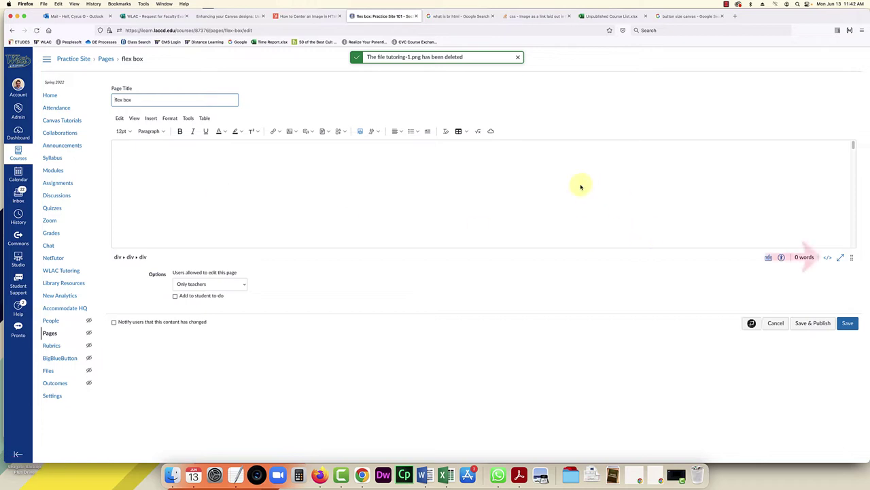
{"action": "left_click", "coordinate": [828, 260]}
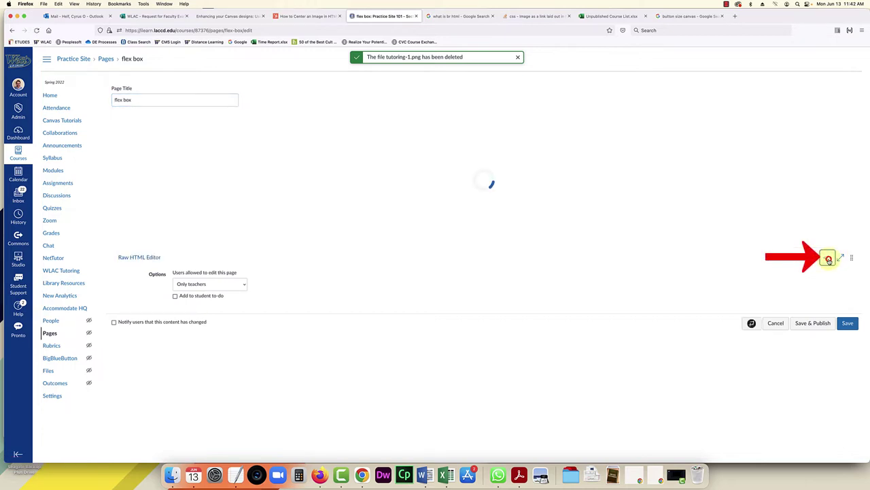
{"action": "left_click_drag", "start_coordinate": [190, 236], "coordinate": [111, 96]}
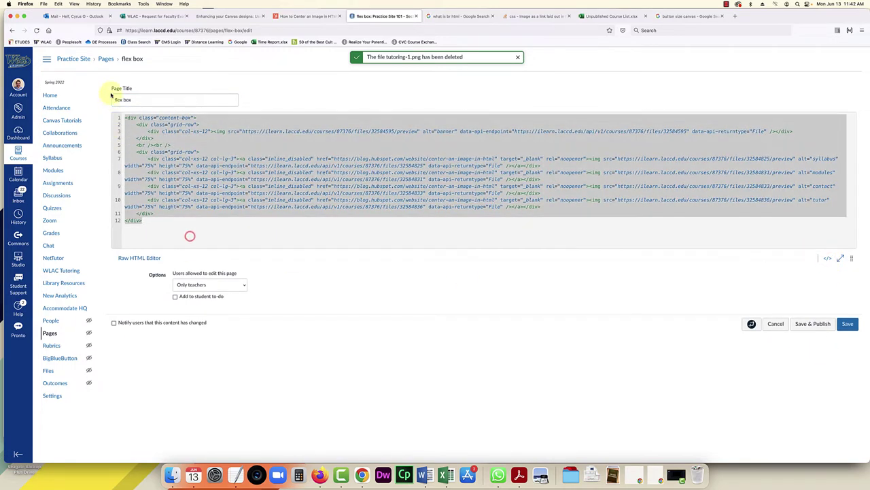
{"action": "key", "text": "BackSpace"}
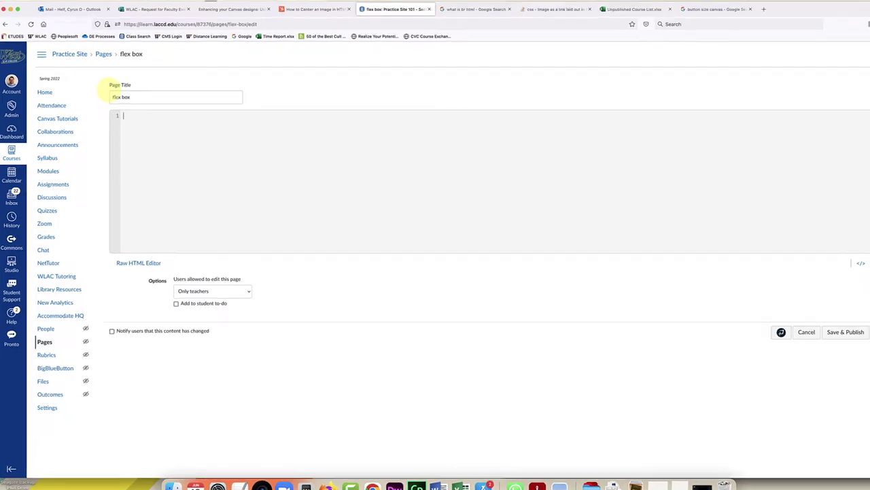
{"action": "type", "text": "<div class=\"content-box\">   <div class=\"grid-row\">     <div class=\"col-xs-12\">       1. Your content here     </div>   </div>   <div class=\"grid-row\">     <div class=\"col-xs-12 col-lg-8\">       2. Your content here     </div>     <div class=\"col-xs-12 col-lg-4\">       3. Your content here     </div>   </div> </div>"}
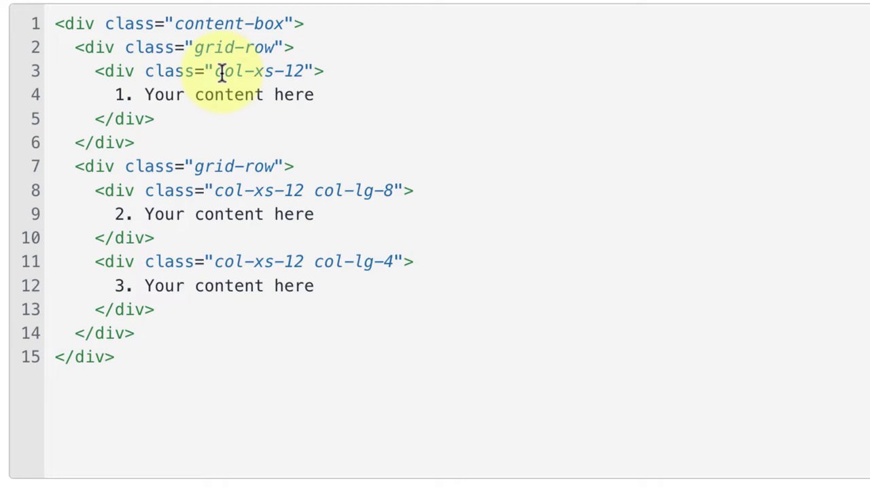
Change the col-lg-8 and col-lg-4 column classes to col-lg-3
{"action": "left_click_drag", "start_coordinate": [316, 92], "coordinate": [59, 101]}
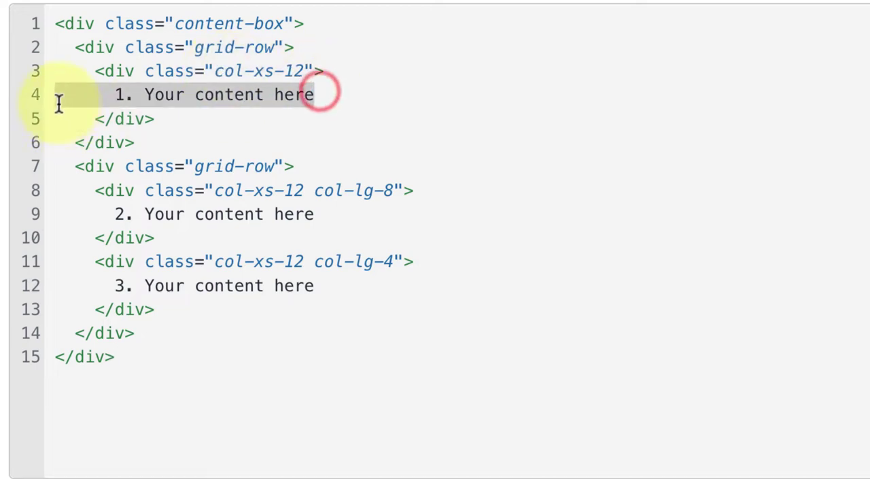
{"action": "left_click_drag", "start_coordinate": [305, 75], "coordinate": [284, 74]}
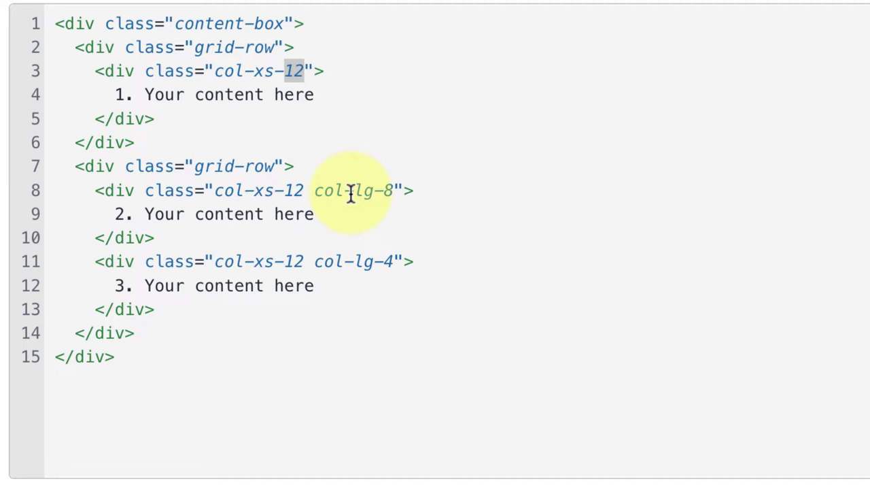
{"action": "double_click", "coordinate": [394, 190]}
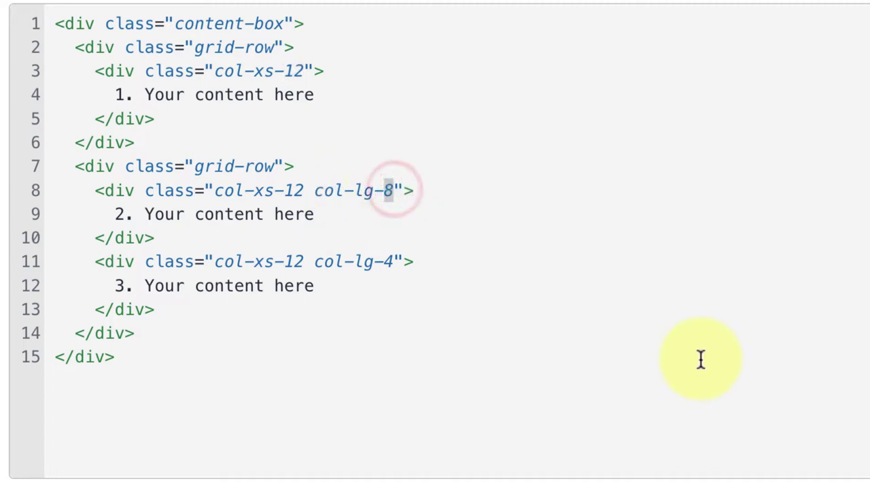
{"action": "double_click", "coordinate": [395, 262]}
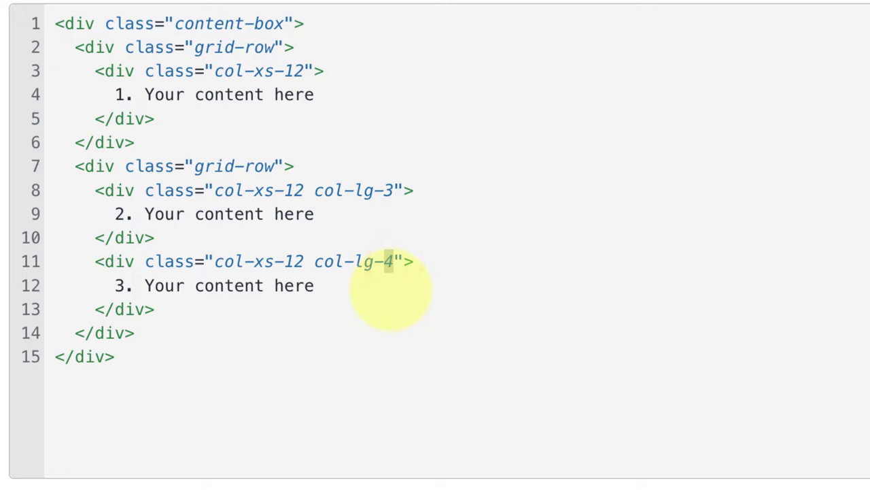
{"action": "type", "text": "3"}
Copy the third column block and paste it twice below, giving four columns
{"action": "left_click_drag", "start_coordinate": [158, 308], "coordinate": [72, 263]}
{"action": "key", "text": "ctrl+c"}
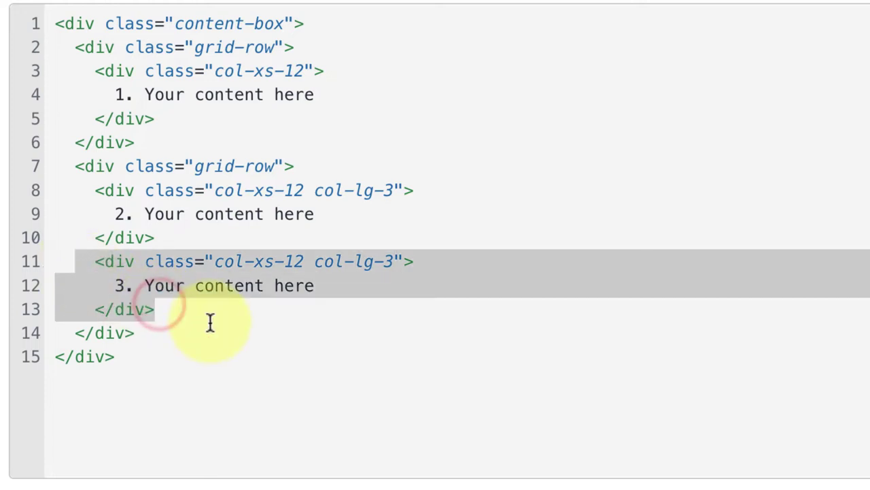
{"action": "left_click", "coordinate": [204, 313]}
{"action": "key", "text": "Return"}
{"action": "key", "text": "ctrl+v"}
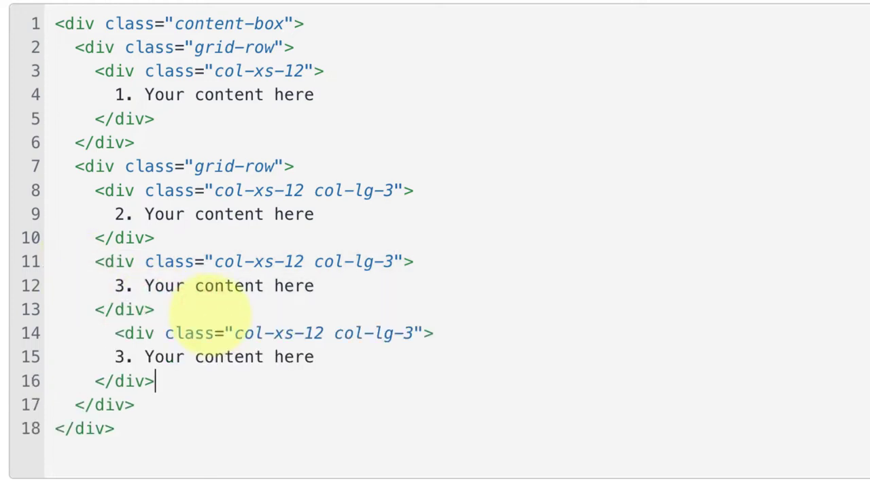
{"action": "key", "text": "Return"}
{"action": "key", "text": "ctrl+v"}
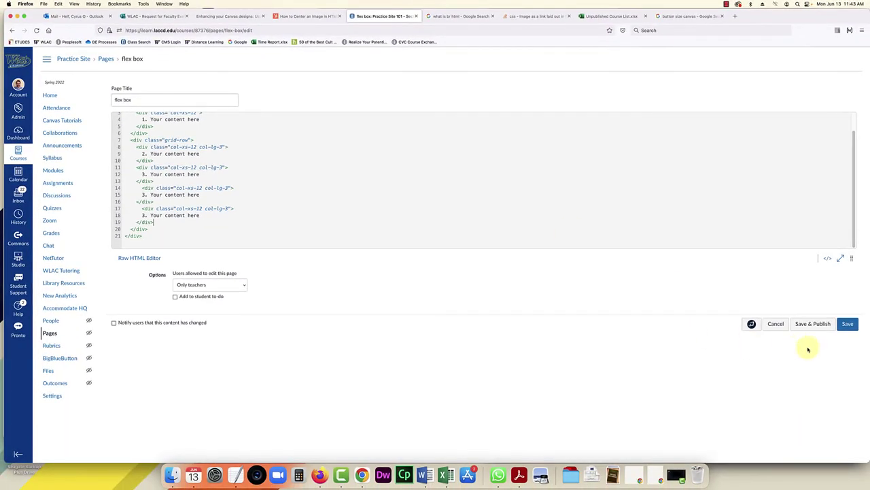
In the rich-text view, delete the '1. Your content here' placeholder line
{"action": "left_click", "coordinate": [830, 259]}
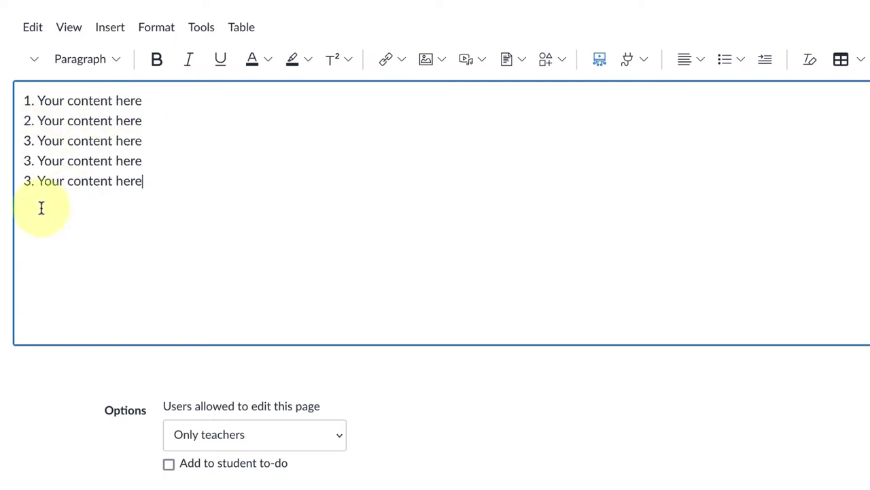
{"action": "triple_click", "coordinate": [148, 100]}
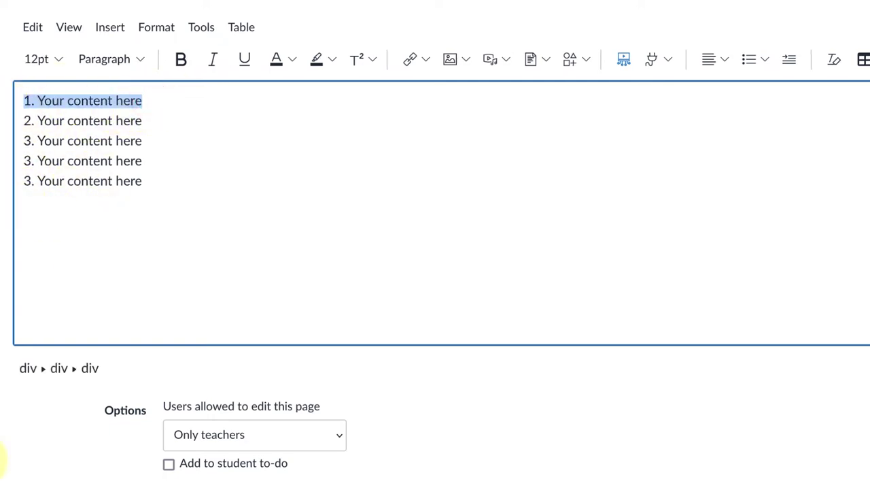
{"action": "key", "text": "Delete"}
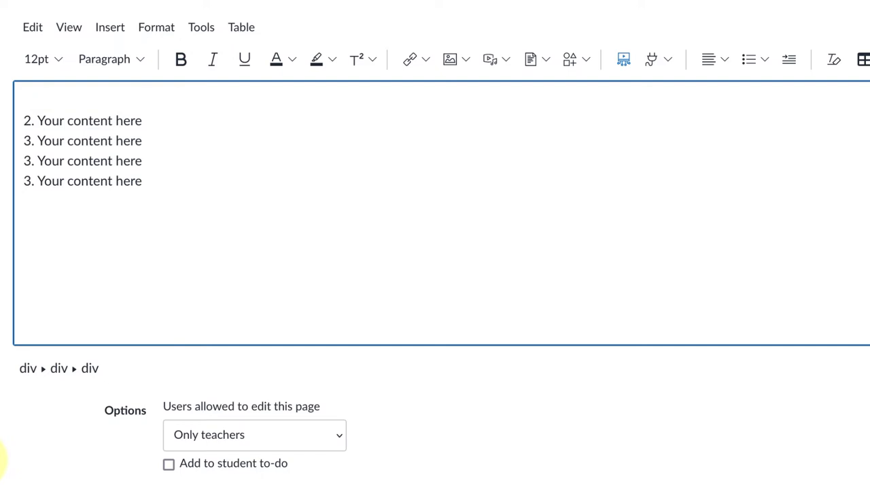
Open the Course Images panel from the Images toolbar menu
{"action": "left_click", "coordinate": [448, 60]}
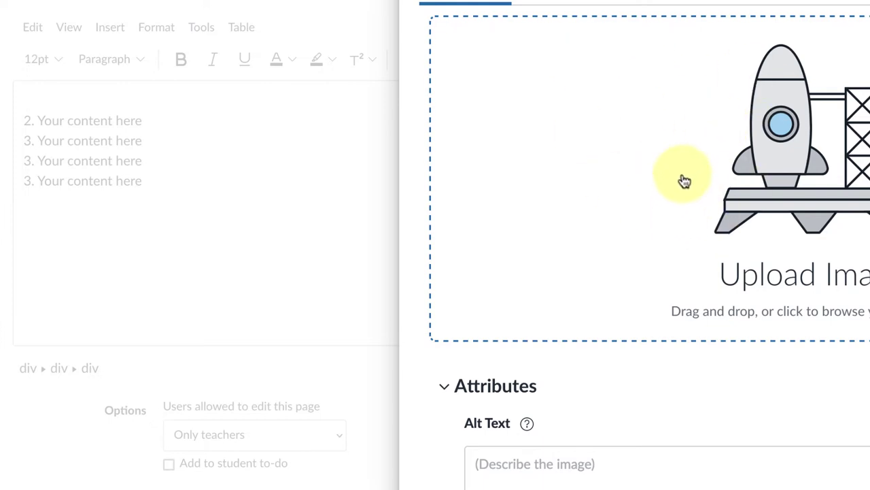
{"action": "key", "text": "Escape"}
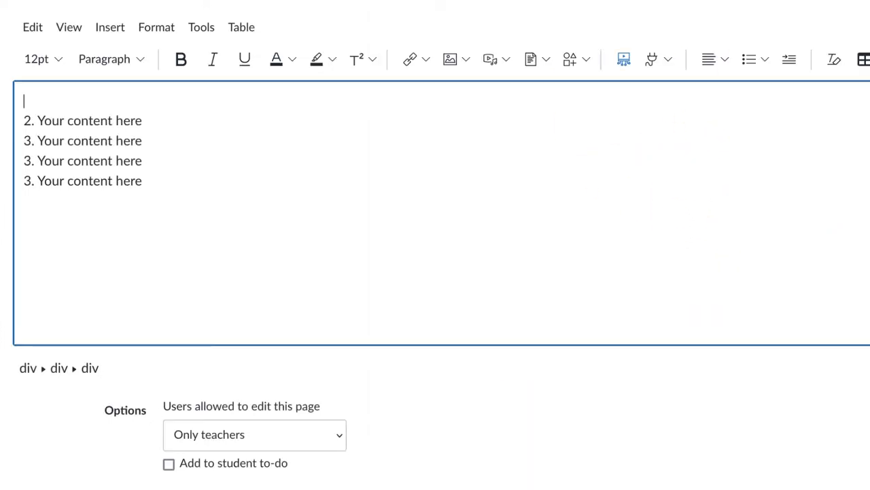
{"action": "left_click", "coordinate": [468, 63]}
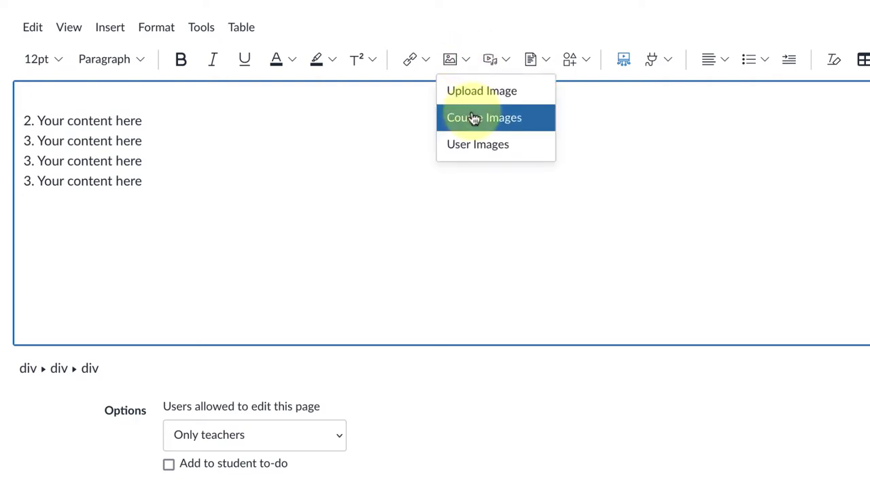
{"action": "left_click", "coordinate": [474, 118]}
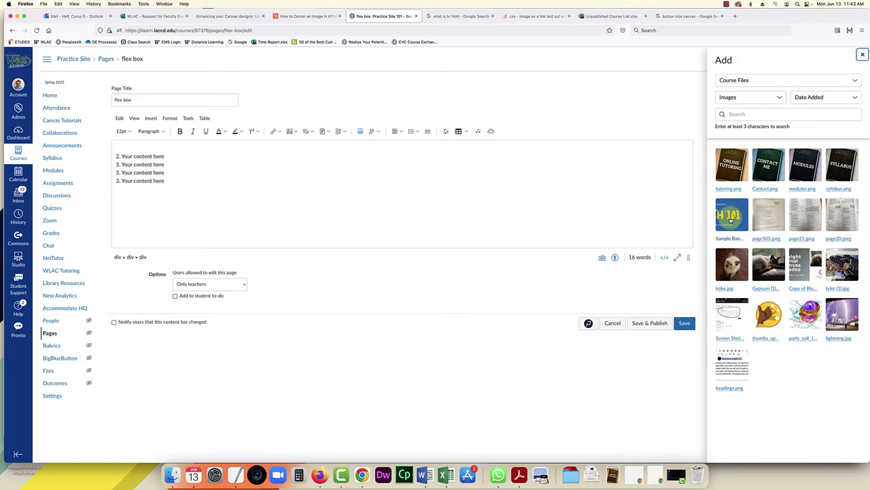
Insert the Sample Banner image at the top and enlarge the editor
{"action": "left_click", "coordinate": [726, 225]}
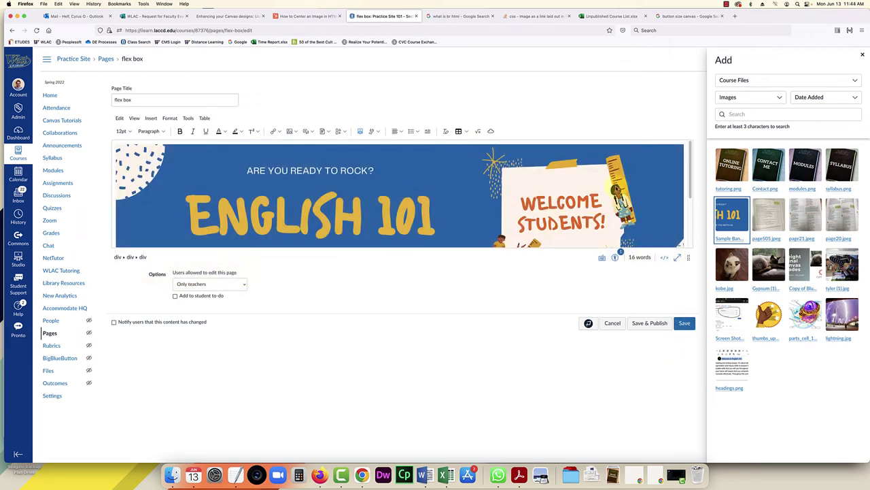
{"action": "left_click_drag", "start_coordinate": [688, 258], "coordinate": [685, 317]}
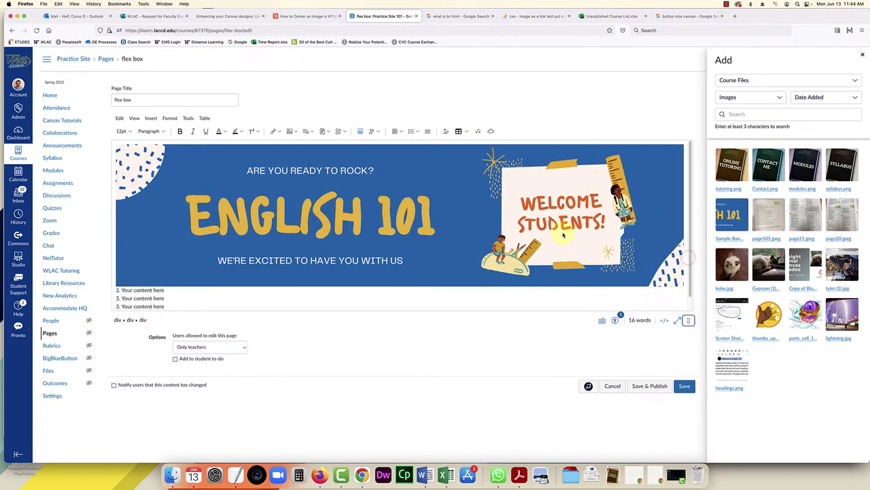
{"action": "scroll", "coordinate": [562, 233], "scroll_direction": "down", "scroll_amount": 1}
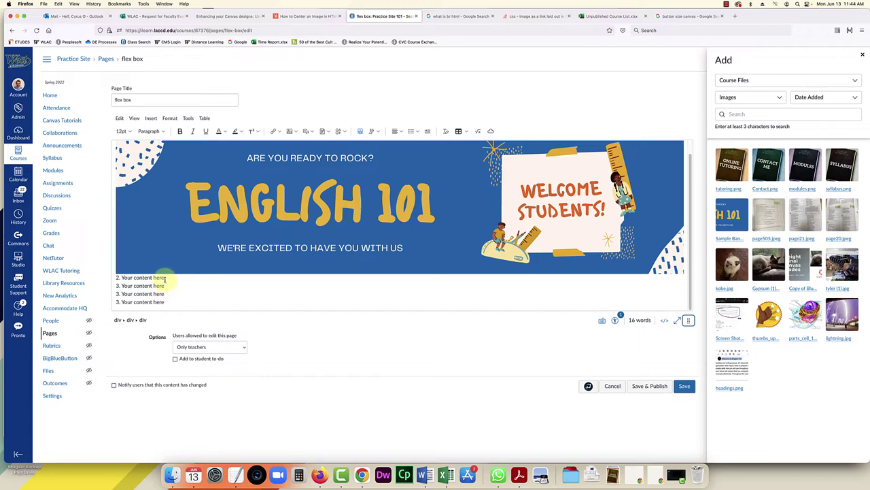
Remove the '2. Your content here' text, undoing an accidental deletion of the banner
{"action": "left_click_drag", "start_coordinate": [164, 279], "coordinate": [102, 272]}
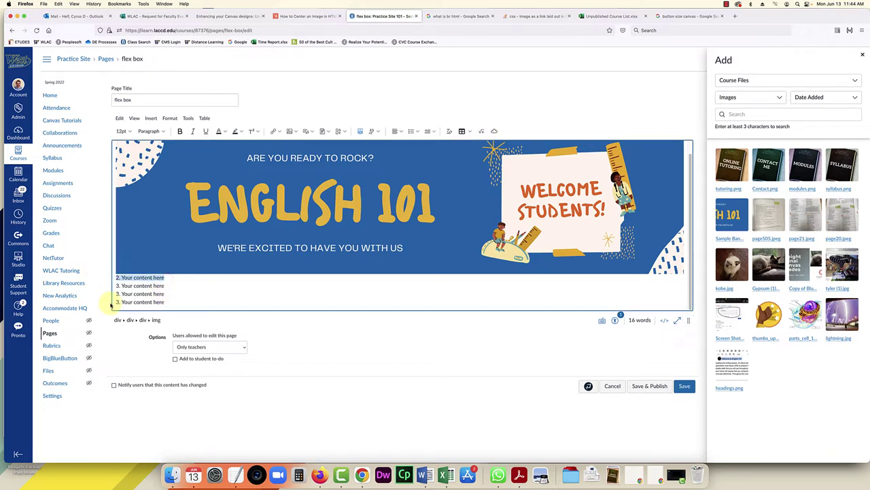
{"action": "key", "text": "BackSpace"}
{"action": "key", "text": "ctrl+z"}
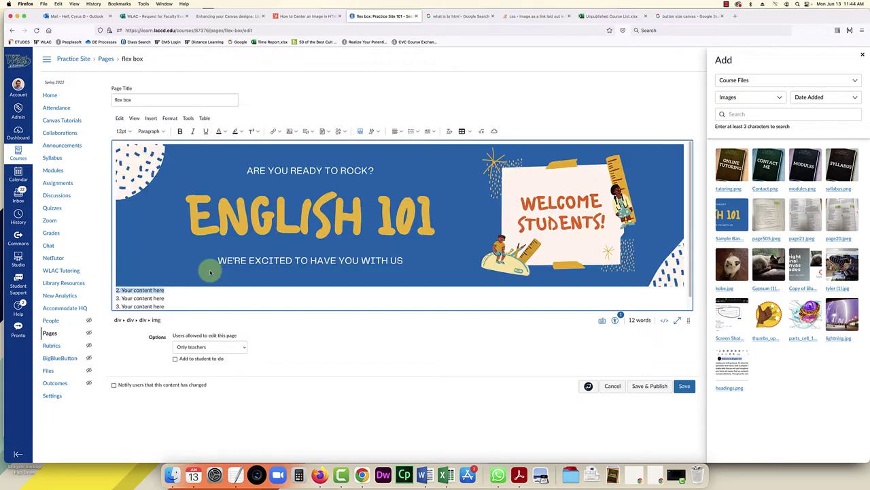
{"action": "left_click_drag", "start_coordinate": [168, 291], "coordinate": [112, 291]}
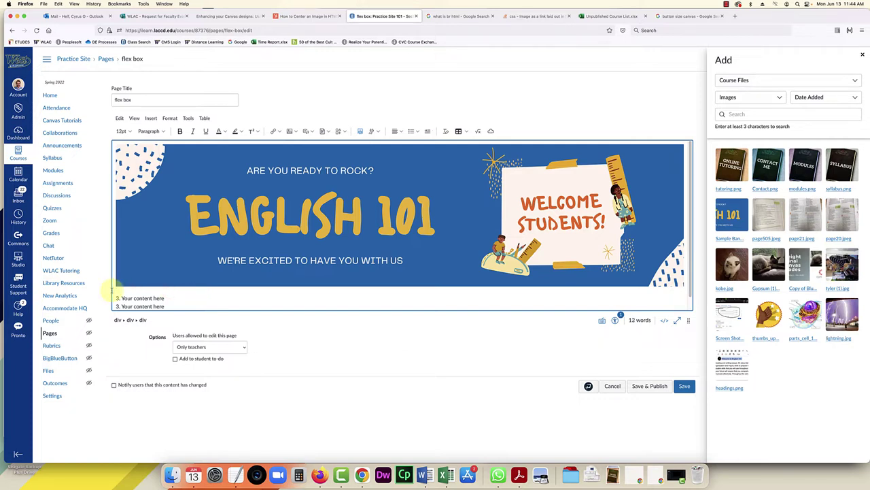
From Course Images, drop syllabus.png into the first column placeholder
{"action": "left_click", "coordinate": [296, 131]}
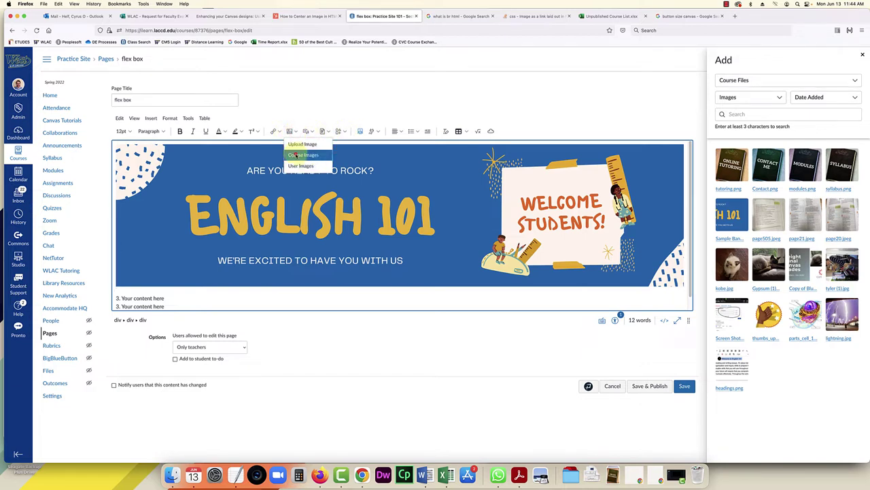
{"action": "left_click", "coordinate": [296, 155]}
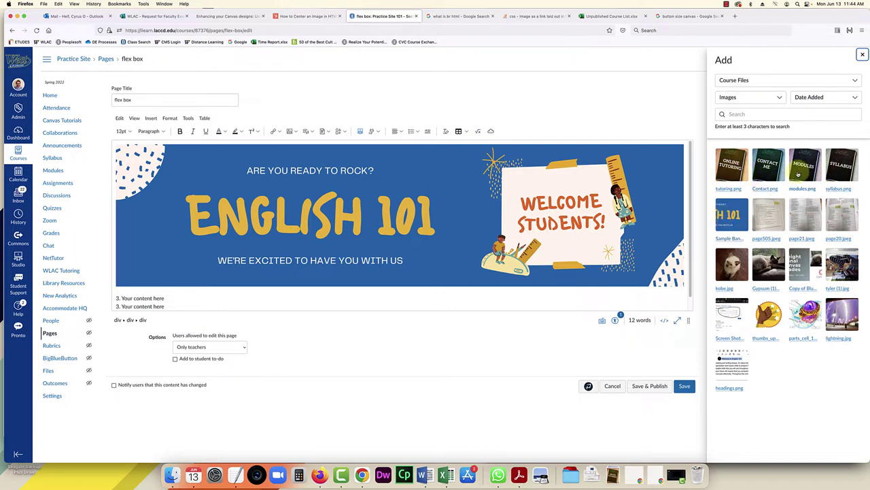
{"action": "left_click_drag", "start_coordinate": [845, 172], "coordinate": [145, 303]}
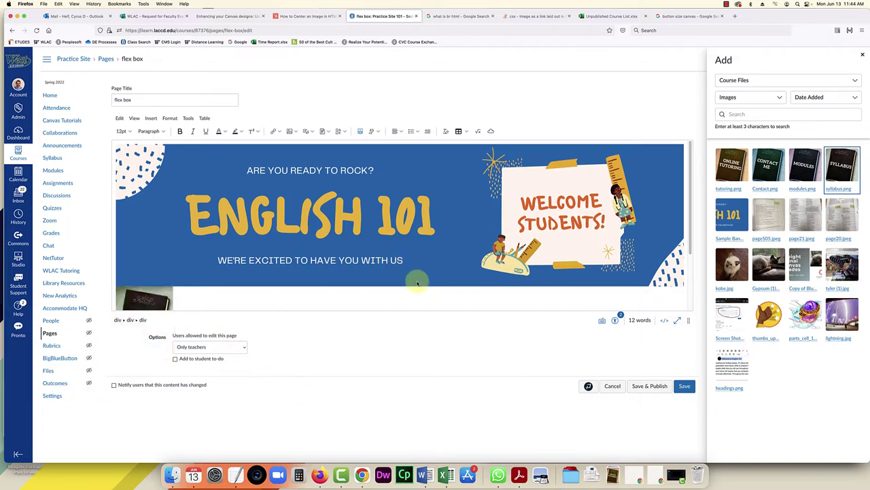
Replace the next placeholder lines with the Modules and Contact Me book images
{"action": "scroll", "coordinate": [278, 272], "scroll_direction": "down", "scroll_amount": 2}
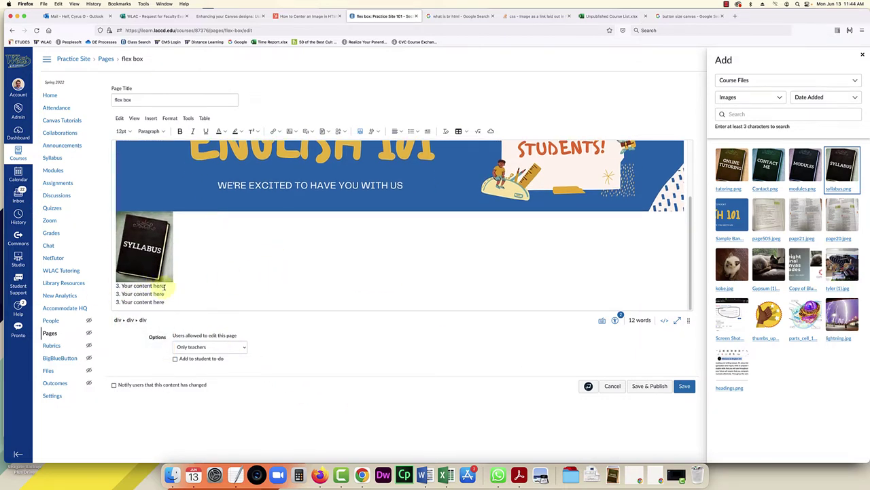
{"action": "left_click_drag", "start_coordinate": [164, 287], "coordinate": [94, 290]}
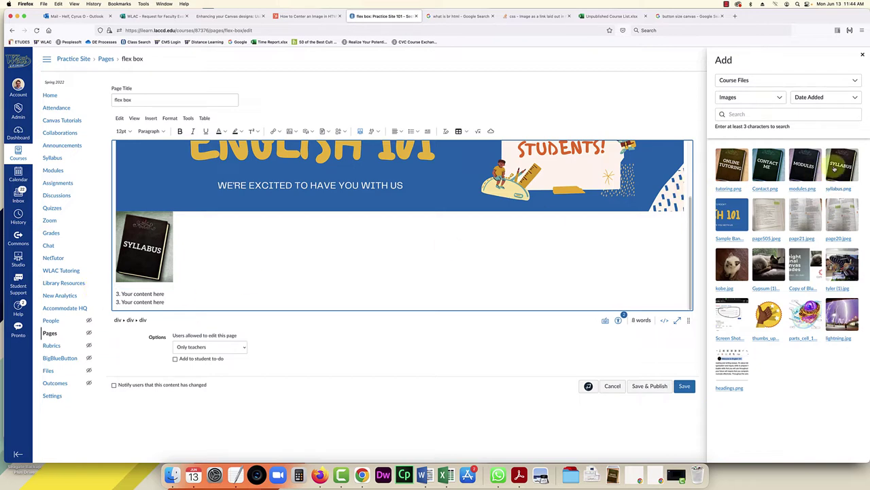
{"action": "left_click_drag", "start_coordinate": [806, 171], "coordinate": [234, 273]}
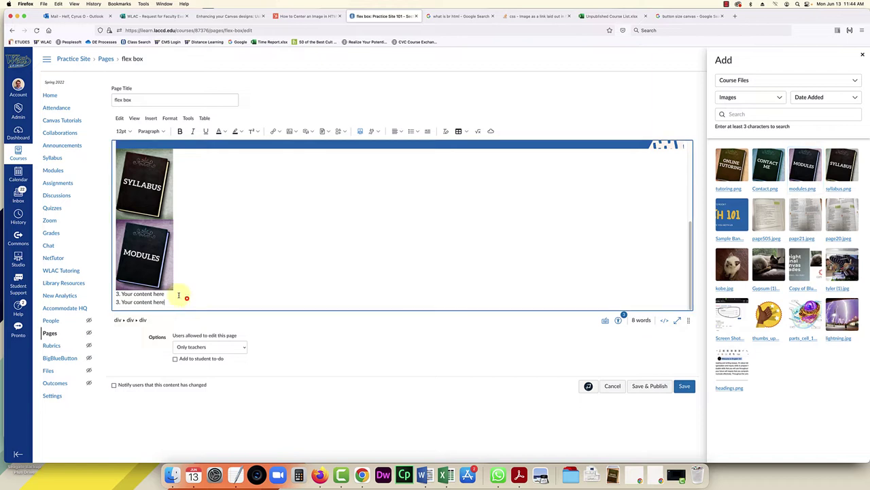
{"action": "left_click_drag", "start_coordinate": [180, 295], "coordinate": [176, 294]}
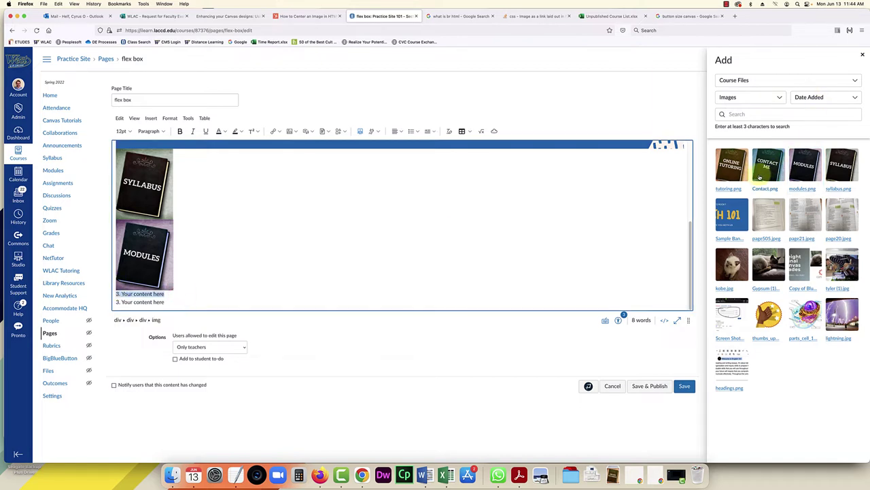
{"action": "left_click_drag", "start_coordinate": [762, 176], "coordinate": [183, 292]}
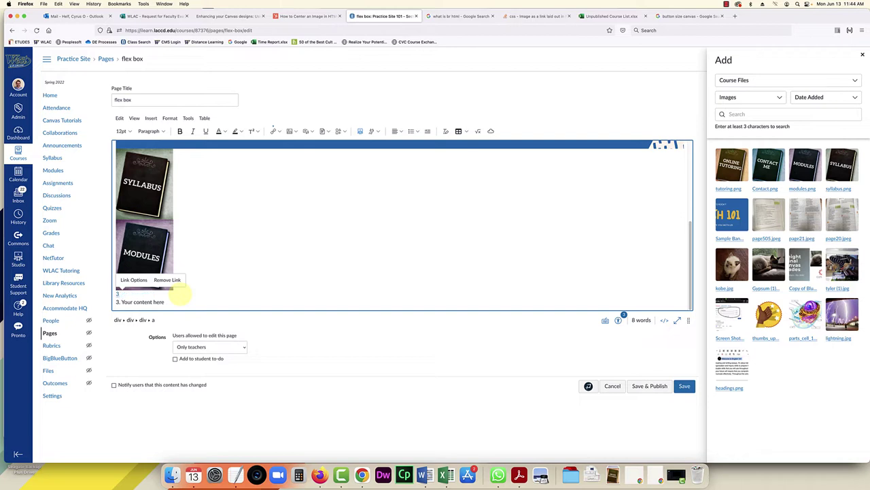
Delete the stray link line, replace the last placeholder with tutoring.png, and close the panel
{"action": "key", "text": "BackSpace"}
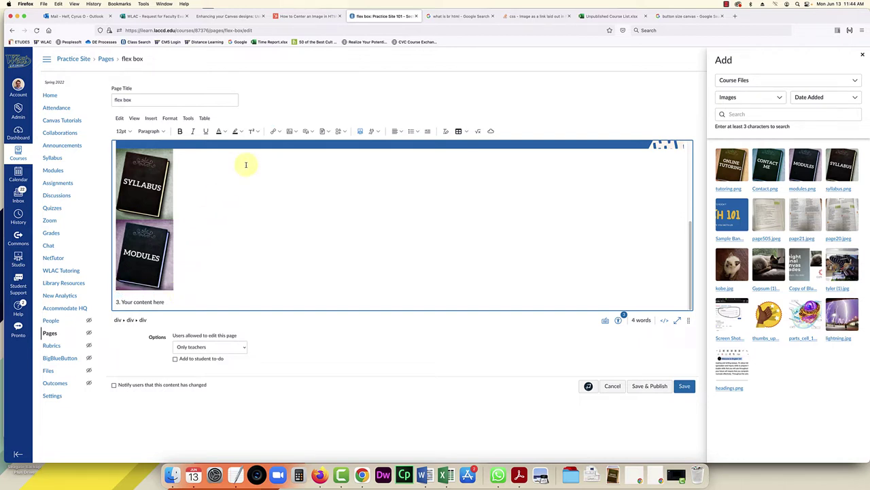
{"action": "left_click", "coordinate": [296, 130]}
{"action": "left_click", "coordinate": [295, 156]}
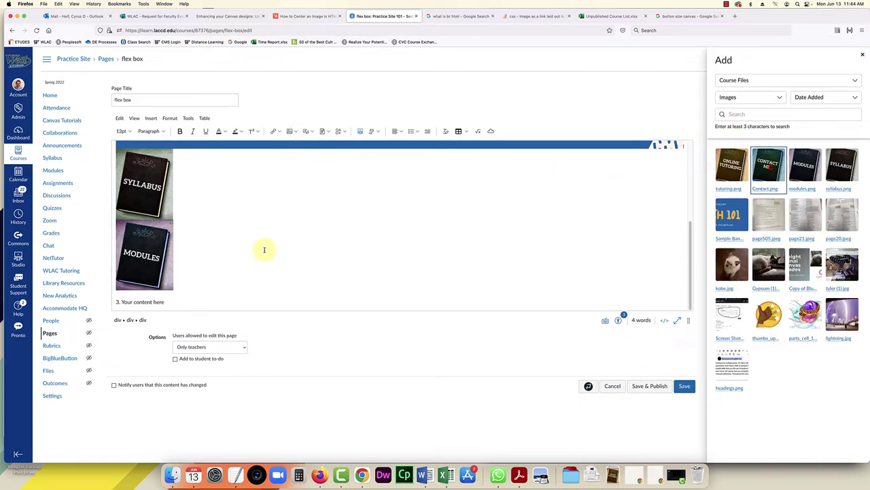
{"action": "scroll", "coordinate": [182, 253], "scroll_direction": "down", "scroll_amount": 2}
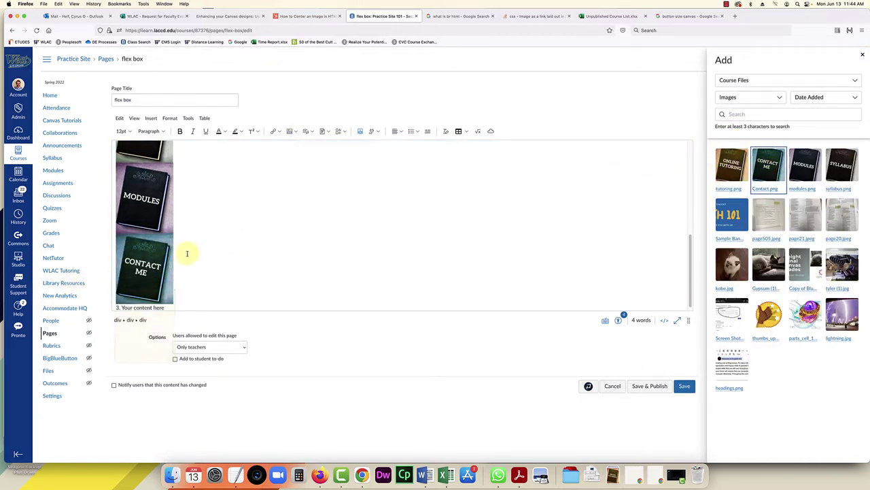
{"action": "left_click_drag", "start_coordinate": [165, 305], "coordinate": [87, 306]}
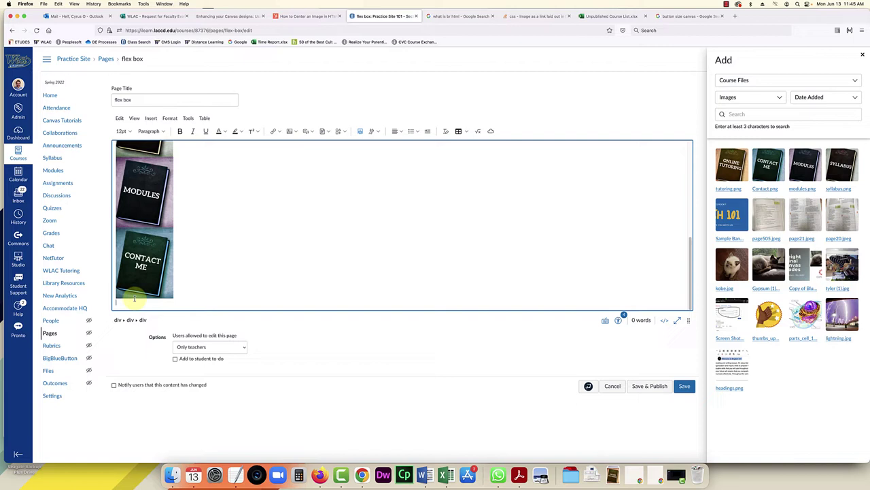
{"action": "left_click", "coordinate": [718, 179]}
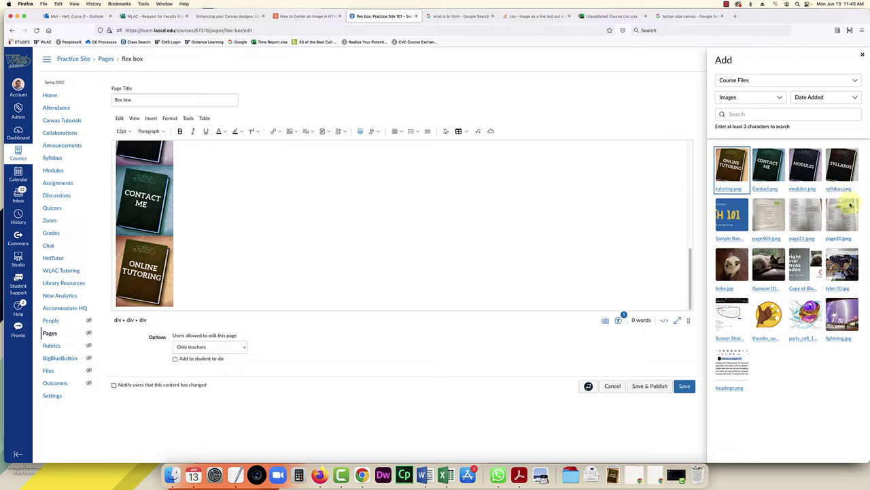
{"action": "left_click", "coordinate": [865, 56]}
{"action": "scroll", "coordinate": [295, 224], "scroll_direction": "up", "scroll_amount": 10}
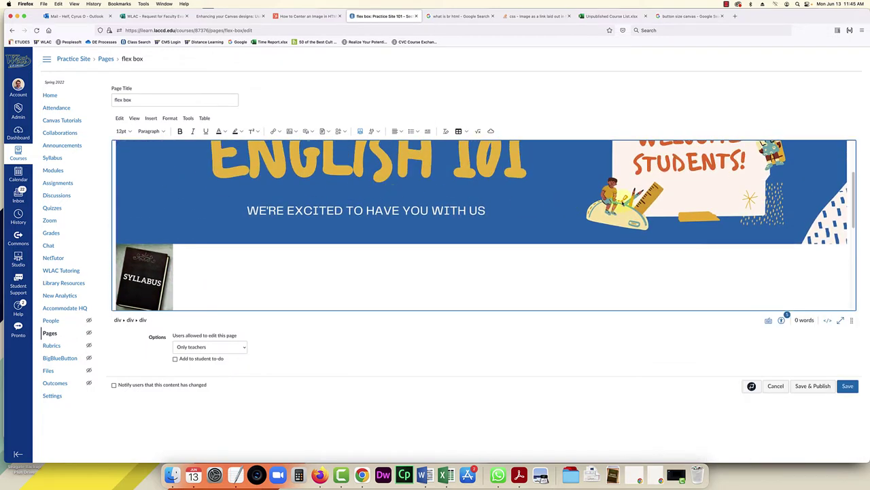
Save the flex box page and review the published banner and book images
{"action": "scroll", "coordinate": [556, 195], "scroll_direction": "down", "scroll_amount": 1}
{"action": "scroll", "coordinate": [451, 253], "scroll_direction": "up", "scroll_amount": 4}
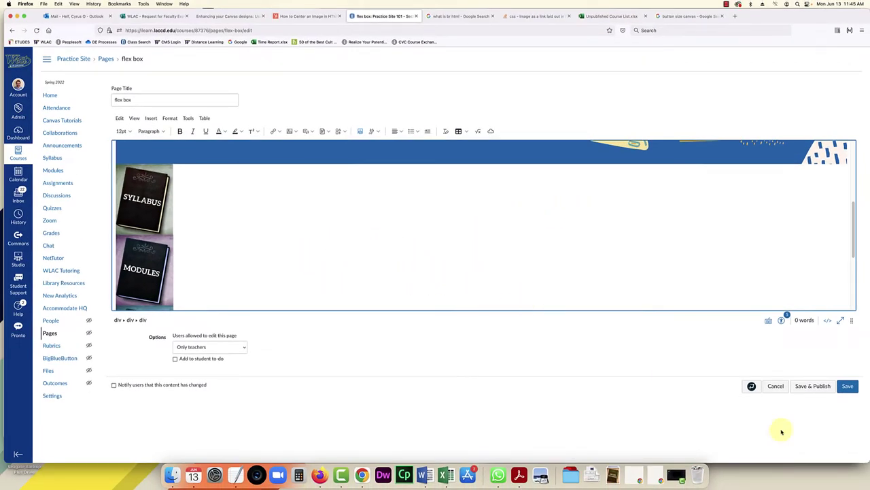
{"action": "left_click", "coordinate": [850, 386]}
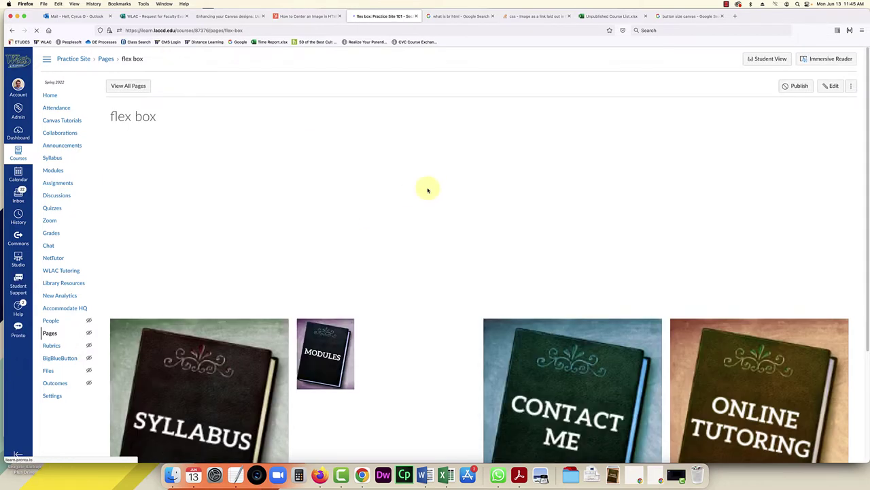
{"action": "scroll", "coordinate": [444, 280], "scroll_direction": "down", "scroll_amount": 3}
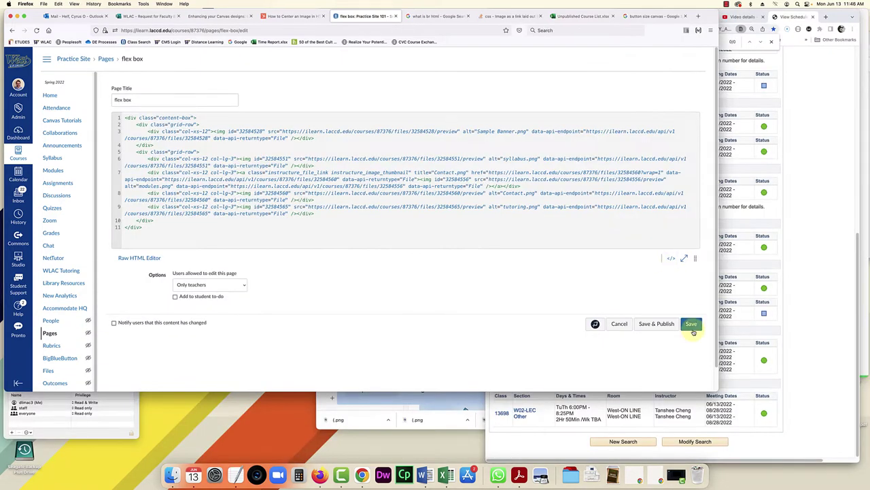
Switch the flex box page editor to the raw HTML code view
{"action": "left_click", "coordinate": [673, 262]}
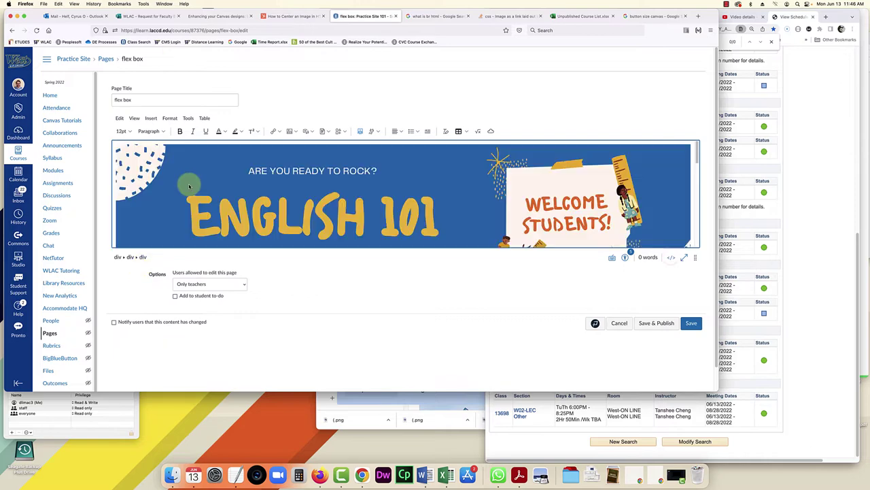
{"action": "scroll", "coordinate": [240, 180], "scroll_direction": "down", "scroll_amount": 10}
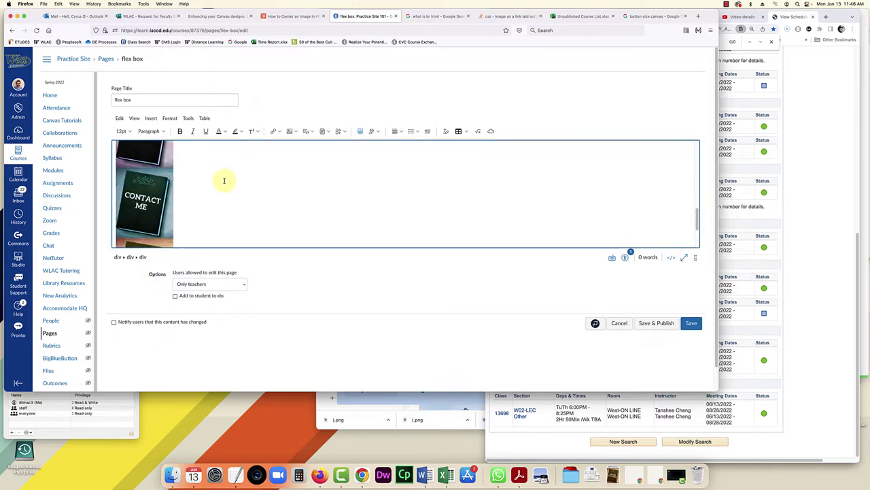
{"action": "scroll", "coordinate": [257, 214], "scroll_direction": "up", "scroll_amount": 3}
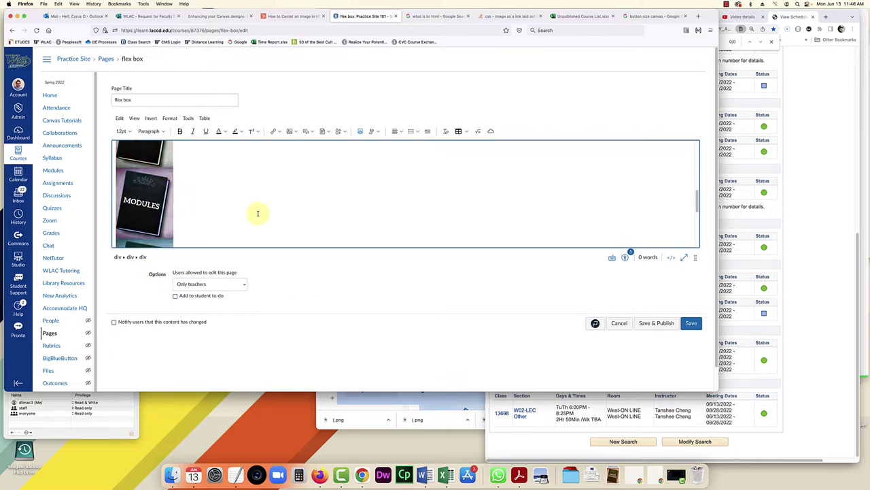
{"action": "left_click", "coordinate": [672, 257]}
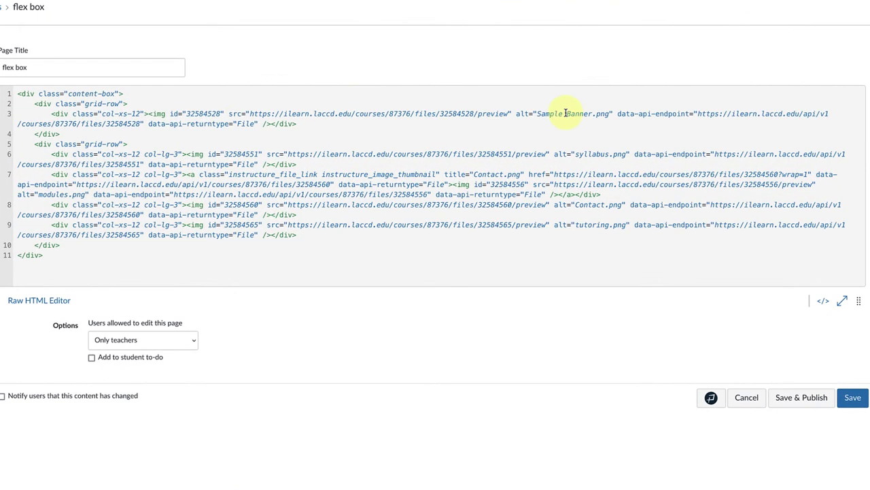
Inspect the banner, Syllabus, and linked Modules image lines in the HTML
{"action": "left_click_drag", "start_coordinate": [496, 131], "coordinate": [262, 138]}
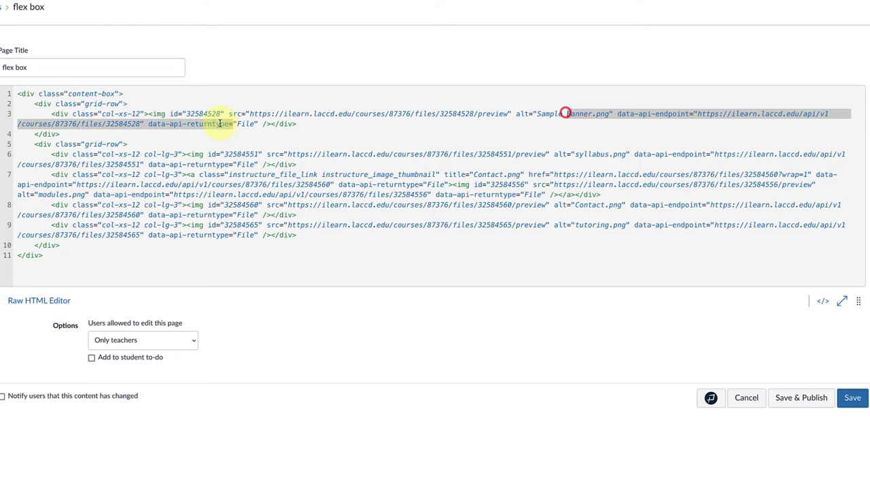
{"action": "triple_click", "coordinate": [338, 120]}
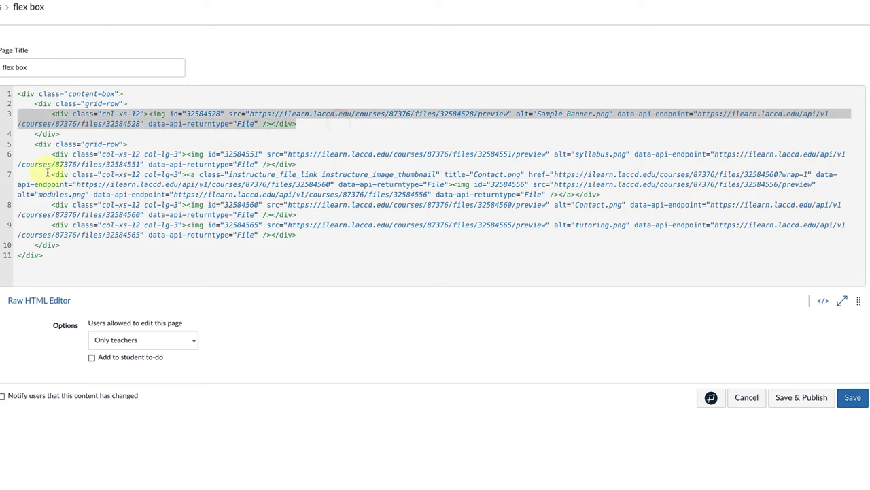
{"action": "left_click", "coordinate": [29, 145]}
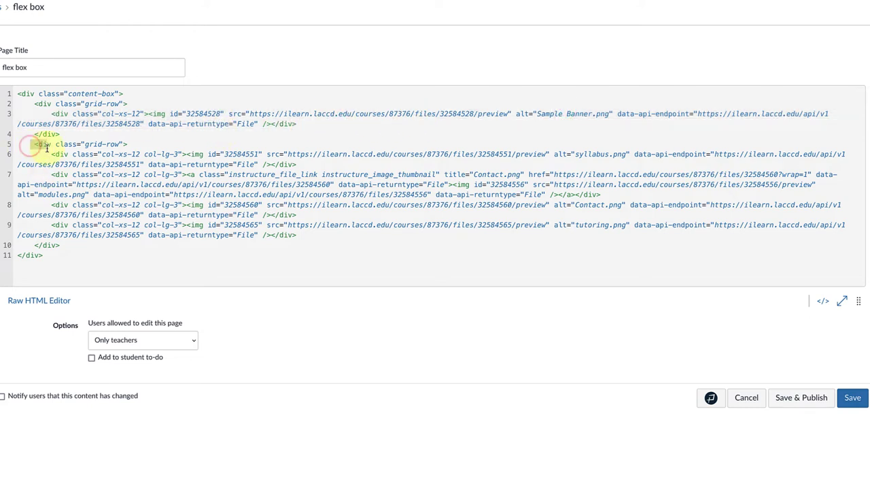
{"action": "left_click_drag", "start_coordinate": [47, 147], "coordinate": [299, 167]}
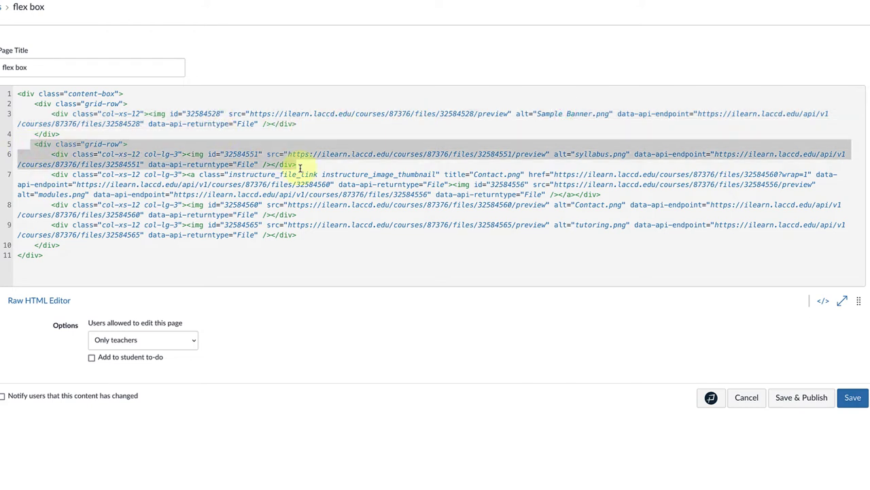
{"action": "left_click", "coordinate": [38, 174]}
{"action": "left_click_drag", "start_coordinate": [59, 174], "coordinate": [604, 195]}
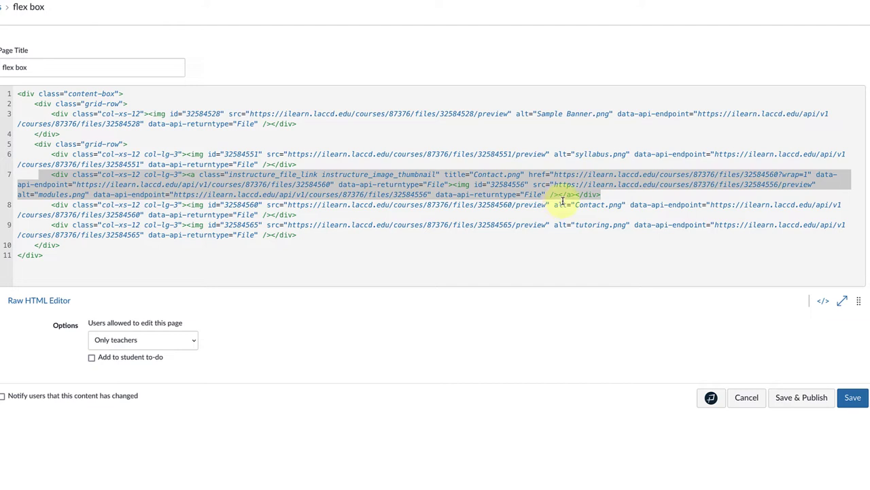
Replace the linked Modules image div on line 7 with a pasted copy of the Syllabus image div
{"action": "key", "text": "Delete"}
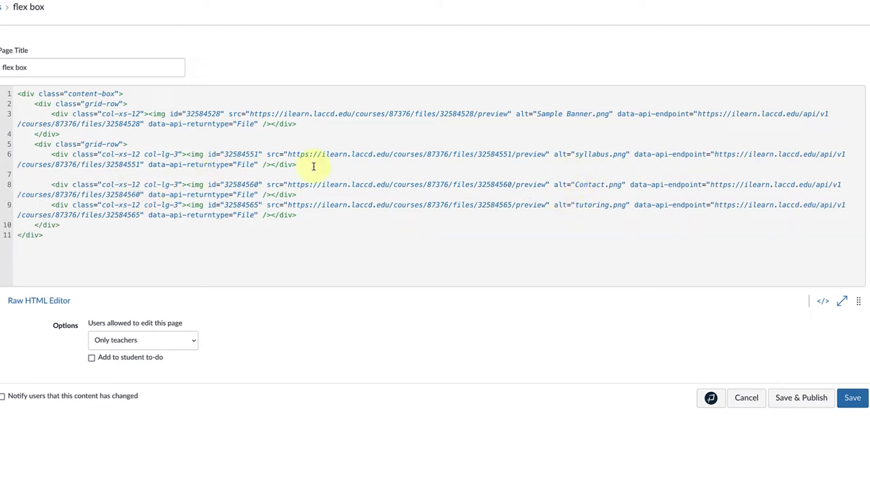
{"action": "left_click_drag", "start_coordinate": [323, 161], "coordinate": [4, 158]}
{"action": "key", "text": "ctrl+c"}
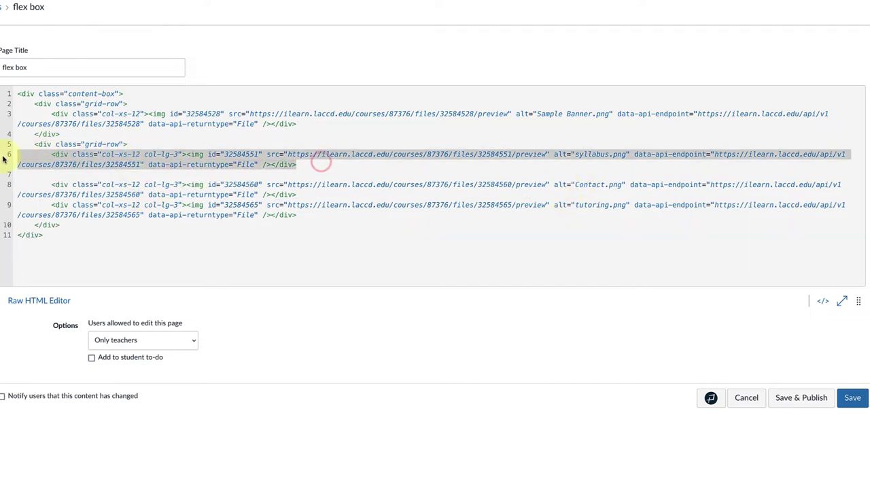
{"action": "left_click", "coordinate": [67, 172]}
{"action": "key", "text": "ctrl+v"}
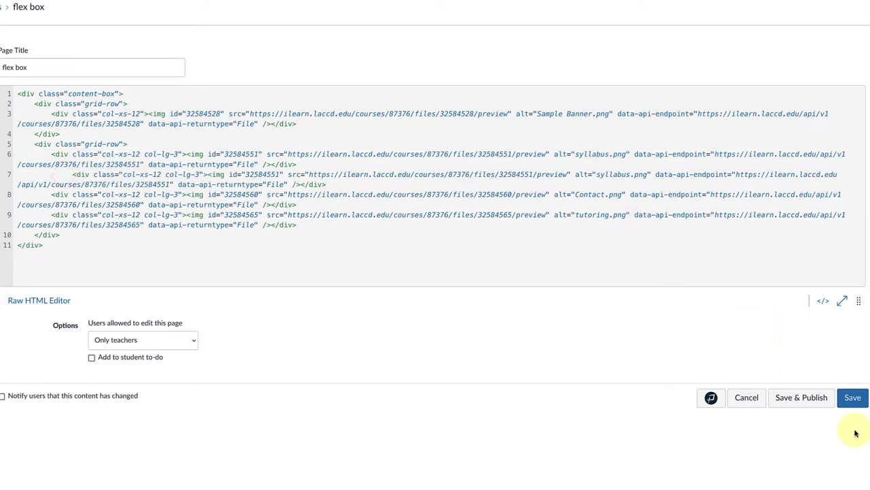
Check the four equal book images in the rich editor and save the page
{"action": "left_click", "coordinate": [823, 301]}
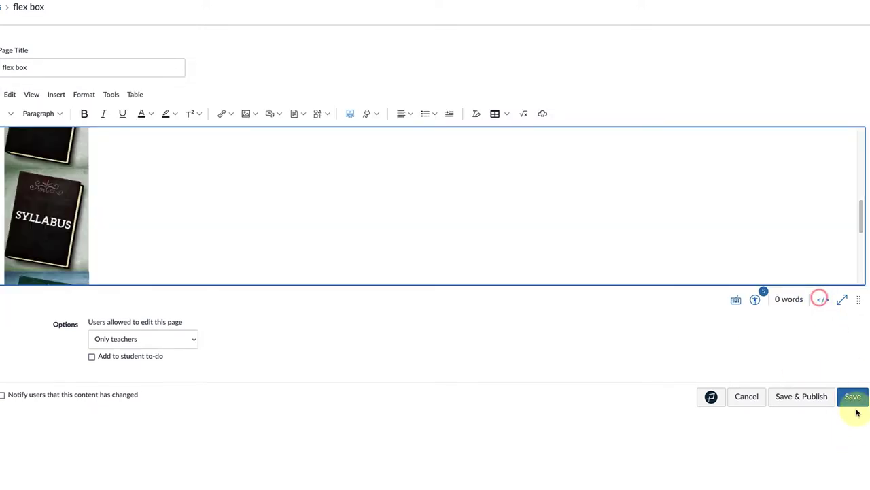
{"action": "scroll", "coordinate": [184, 272], "scroll_direction": "up", "scroll_amount": 5}
{"action": "scroll", "coordinate": [187, 272], "scroll_direction": "down", "scroll_amount": 8}
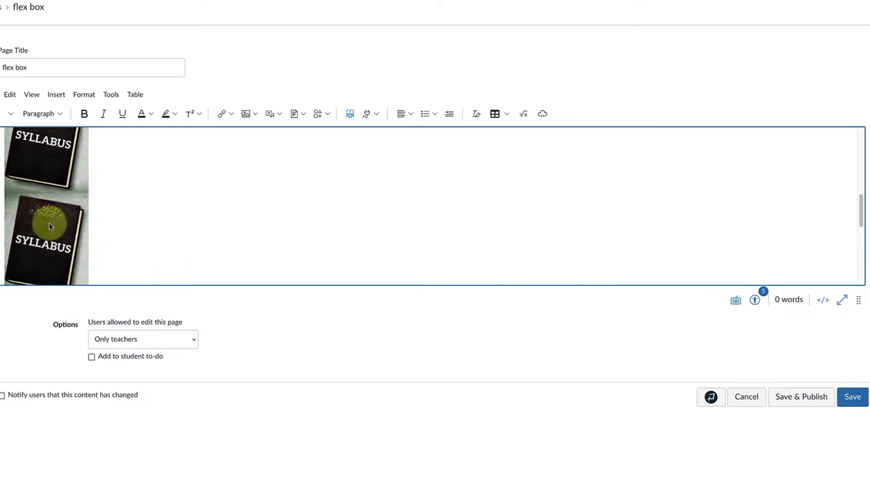
{"action": "scroll", "coordinate": [49, 228], "scroll_direction": "down", "scroll_amount": 1}
{"action": "left_click", "coordinate": [846, 400]}
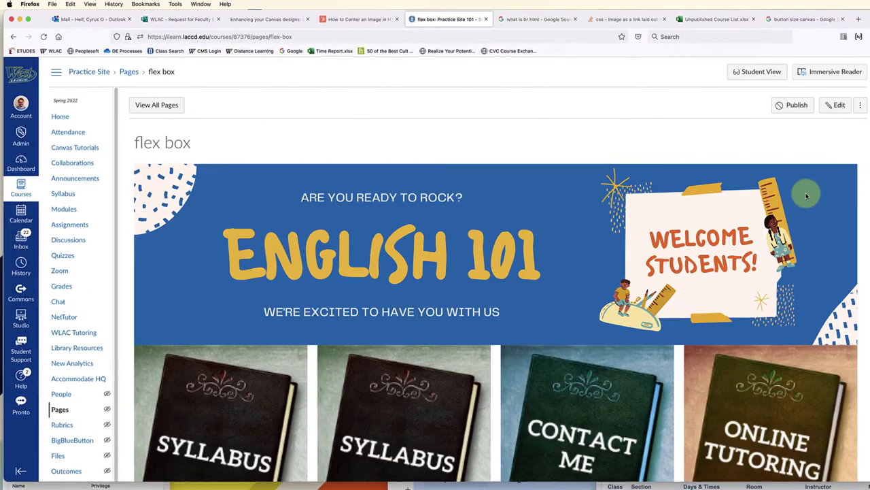
Swap the duplicate Syllabus image for modules.png from Course Images and save the page
{"action": "left_click", "coordinate": [830, 113]}
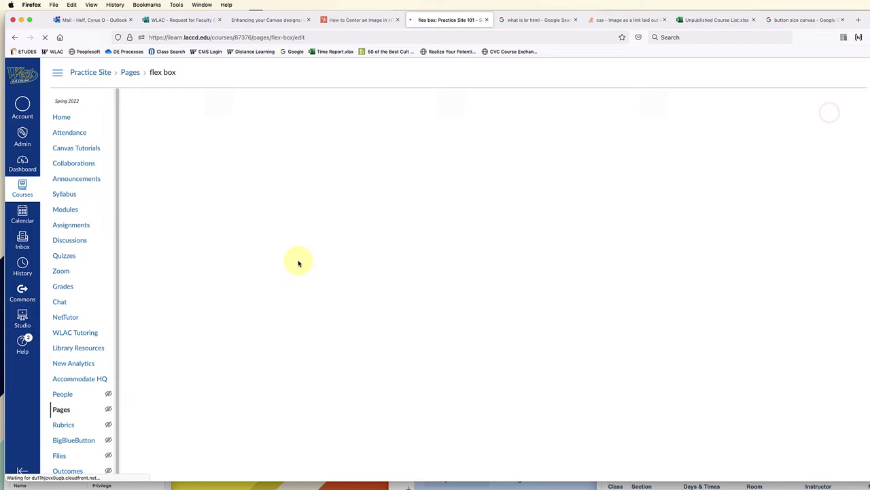
{"action": "scroll", "coordinate": [380, 237], "scroll_direction": "down", "scroll_amount": 5}
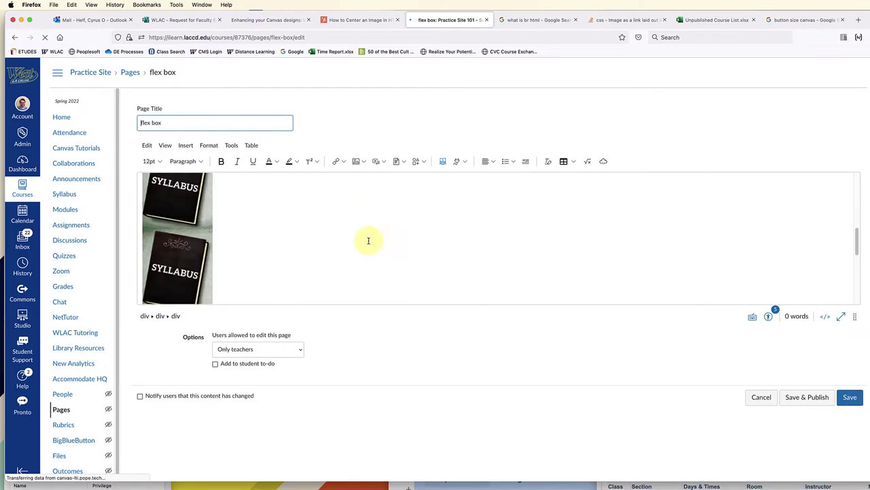
{"action": "left_click", "coordinate": [162, 269]}
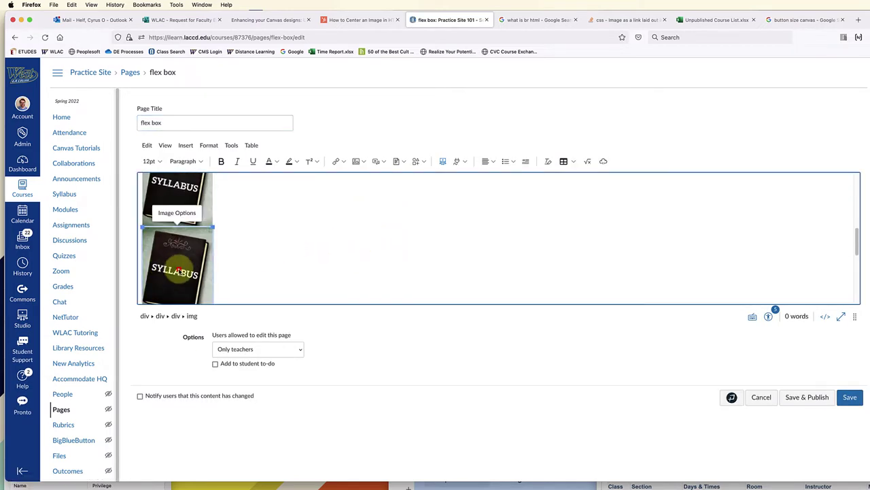
{"action": "left_click", "coordinate": [283, 277]}
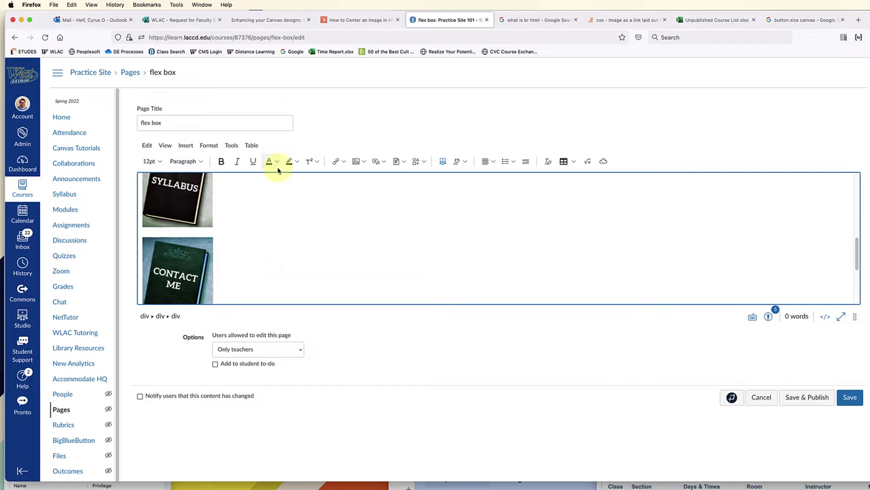
{"action": "left_click", "coordinate": [364, 163]}
{"action": "left_click", "coordinate": [362, 187]}
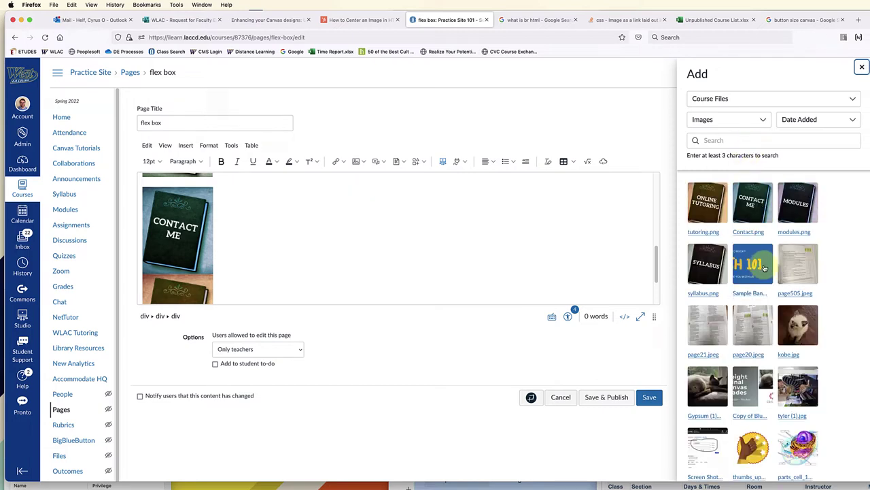
{"action": "left_click", "coordinate": [792, 207]}
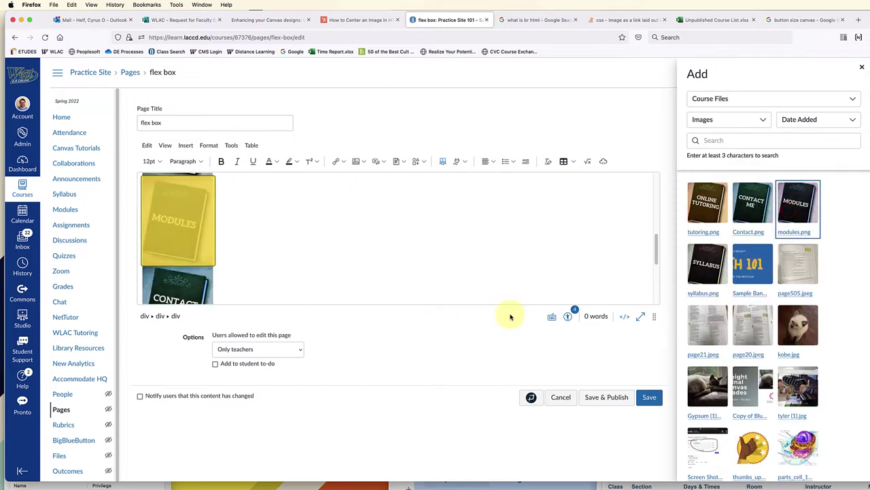
{"action": "left_click", "coordinate": [650, 397]}
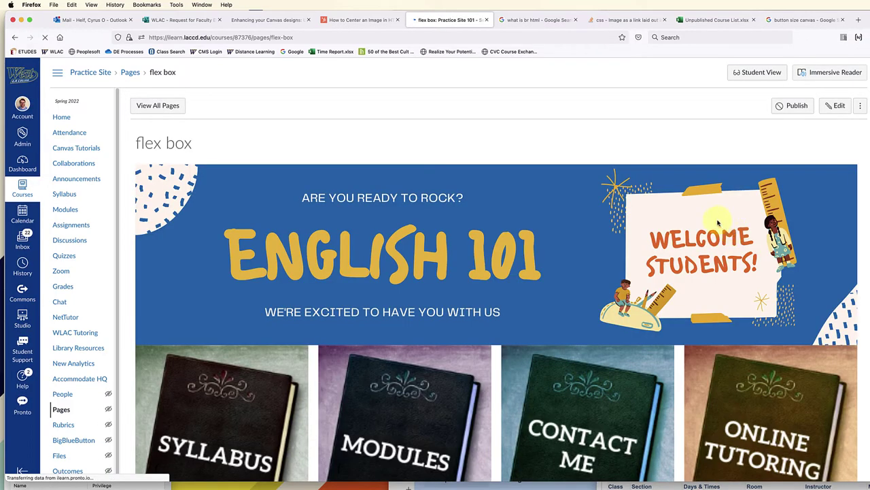
In the Raw HTML Editor, add <br><br> at the end of line 3 after the banner
{"action": "scroll", "coordinate": [680, 231], "scroll_direction": "down", "scroll_amount": 3}
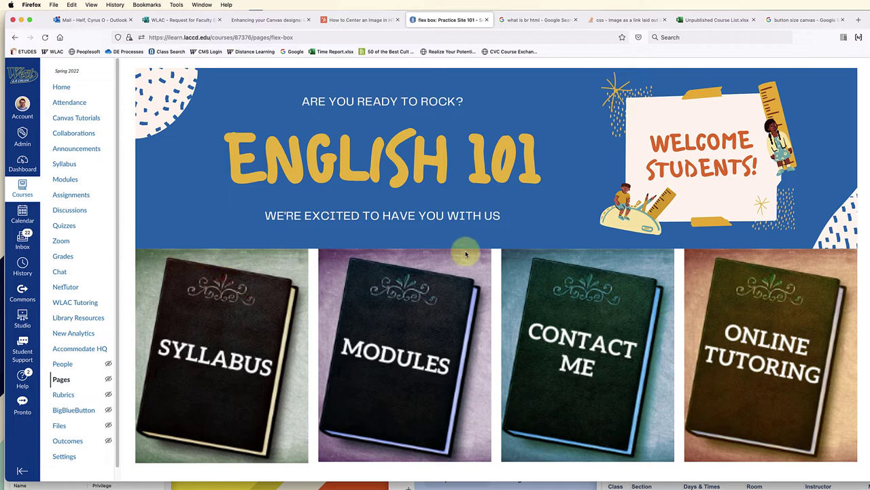
{"action": "scroll", "coordinate": [436, 257], "scroll_direction": "up", "scroll_amount": 3}
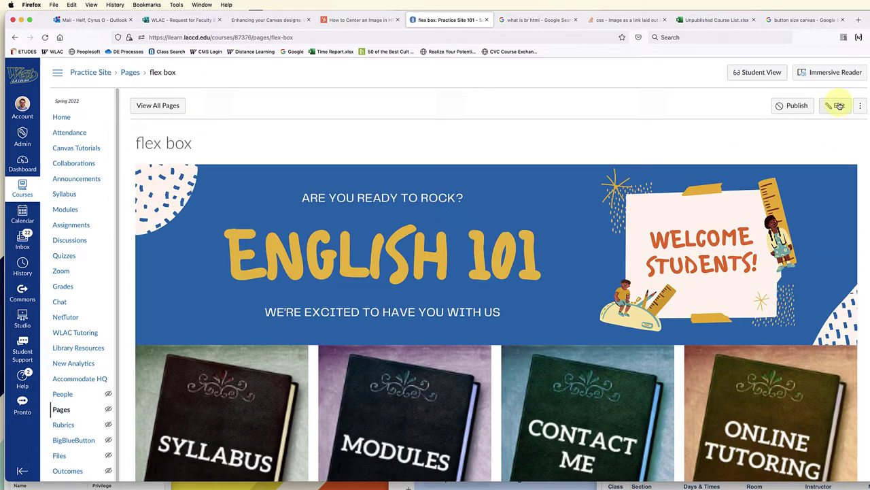
{"action": "left_click", "coordinate": [838, 105]}
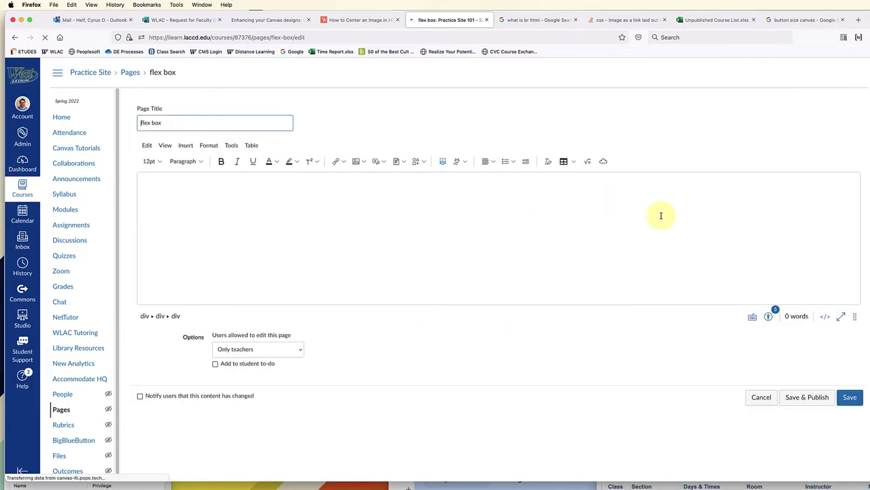
{"action": "left_click", "coordinate": [824, 317]}
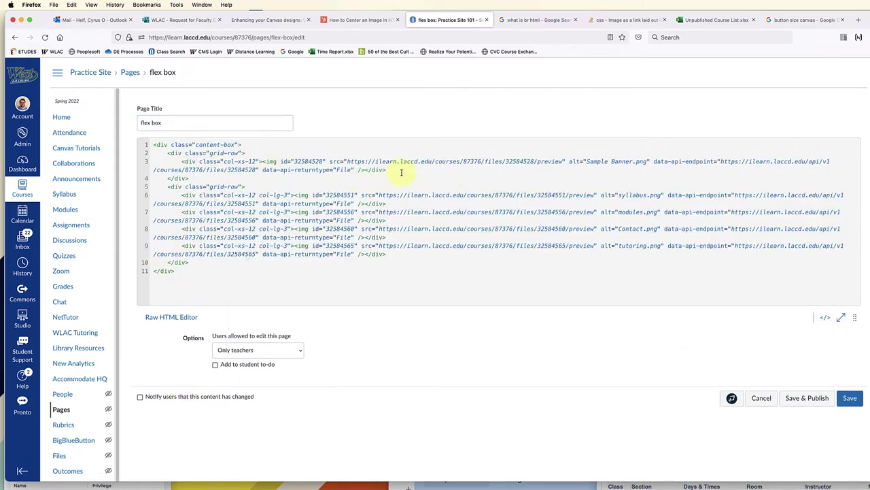
{"action": "left_click_drag", "start_coordinate": [401, 173], "coordinate": [91, 150]}
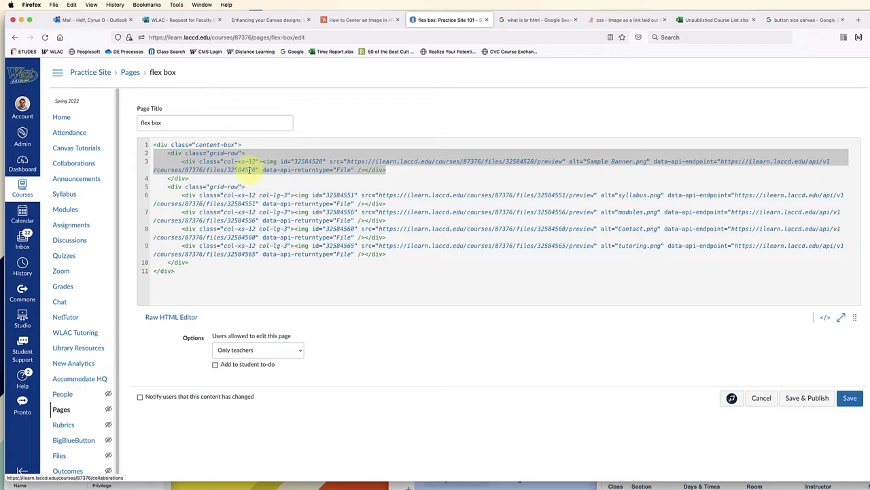
{"action": "left_click", "coordinate": [410, 171]}
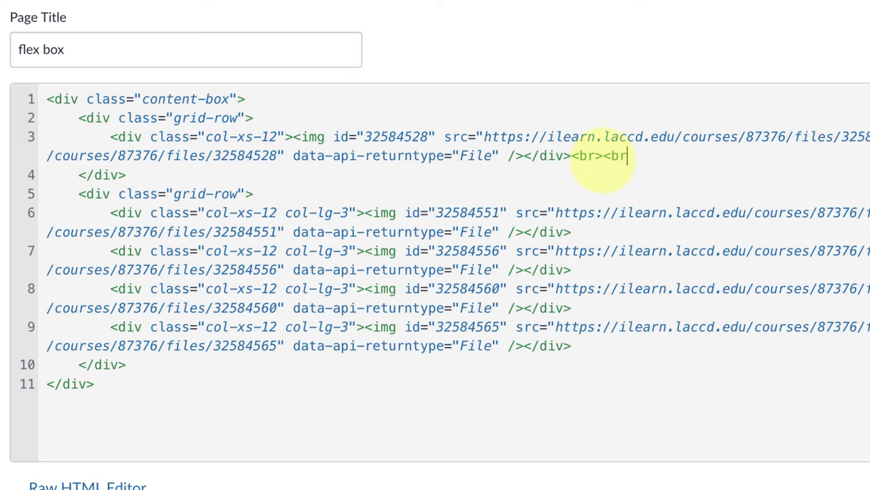
{"action": "left_click_drag", "start_coordinate": [642, 154], "coordinate": [573, 184]}
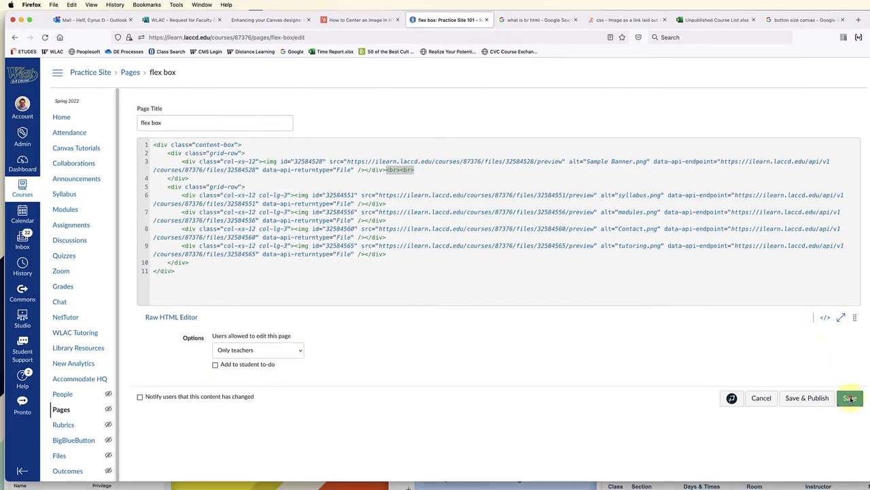
Save the page with the added line breaks and reopen it in the Raw HTML editor
{"action": "left_click", "coordinate": [850, 398]}
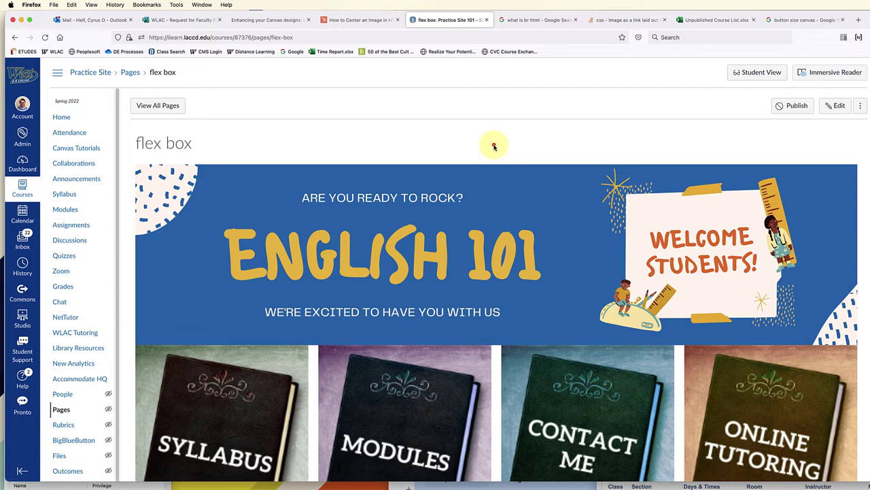
{"action": "scroll", "coordinate": [751, 161], "scroll_direction": "down", "scroll_amount": 1}
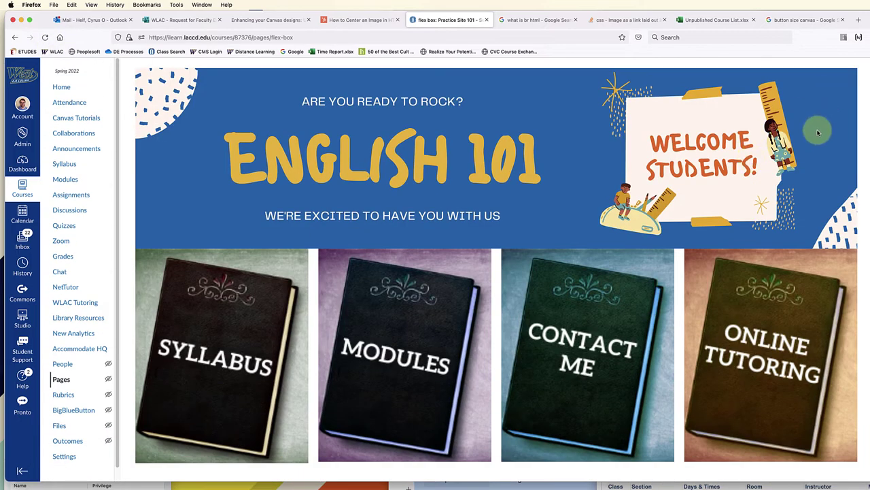
{"action": "scroll", "coordinate": [818, 130], "scroll_direction": "up", "scroll_amount": 1}
{"action": "left_click", "coordinate": [835, 105]}
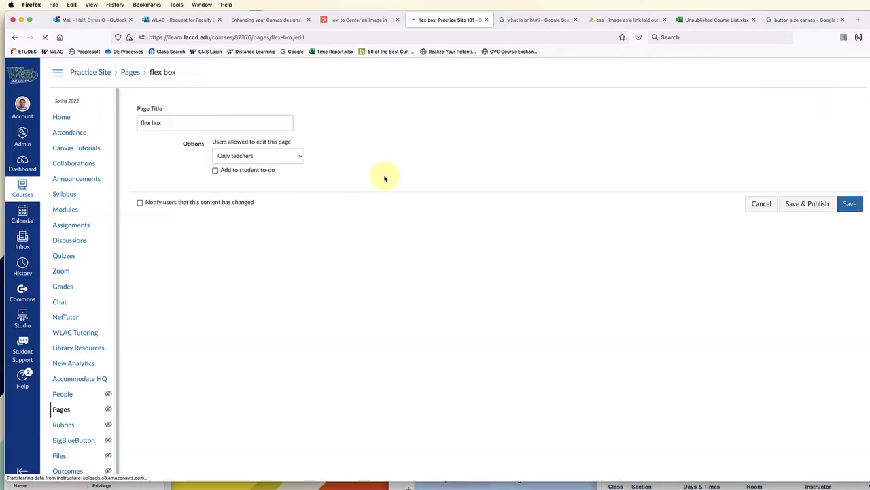
{"action": "left_click", "coordinate": [825, 316]}
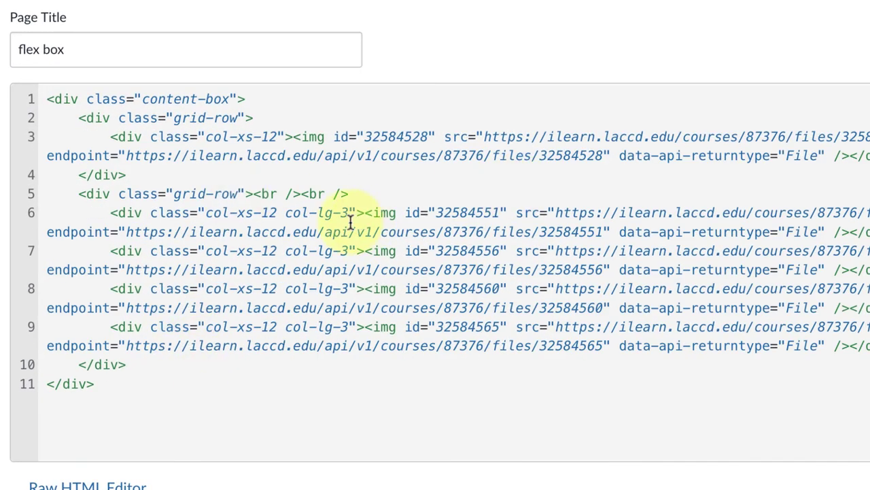
Move <br /><br /> from line 5 to after the banner's </div> on line 4, and save
{"action": "left_click_drag", "start_coordinate": [361, 193], "coordinate": [252, 194]}
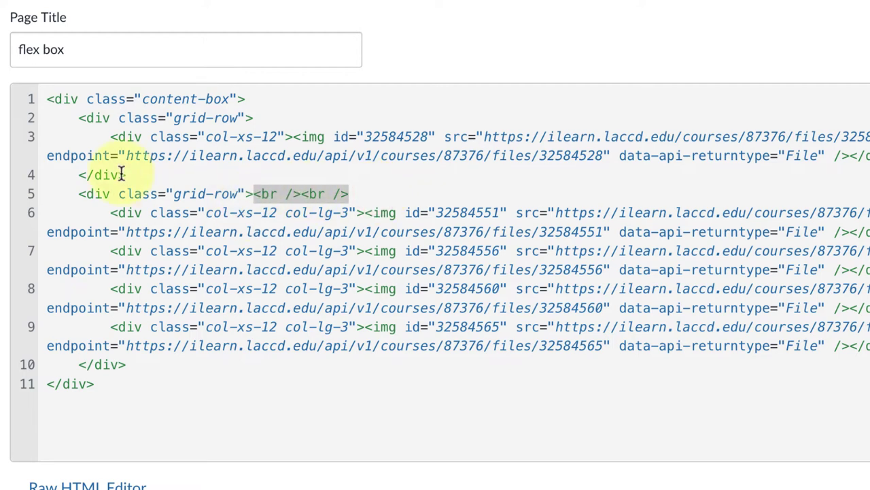
{"action": "left_click", "coordinate": [152, 178]}
{"action": "left_click_drag", "start_coordinate": [410, 192], "coordinate": [252, 197]}
{"action": "key", "text": "ctrl+c"}
{"action": "key", "text": "BackSpace"}
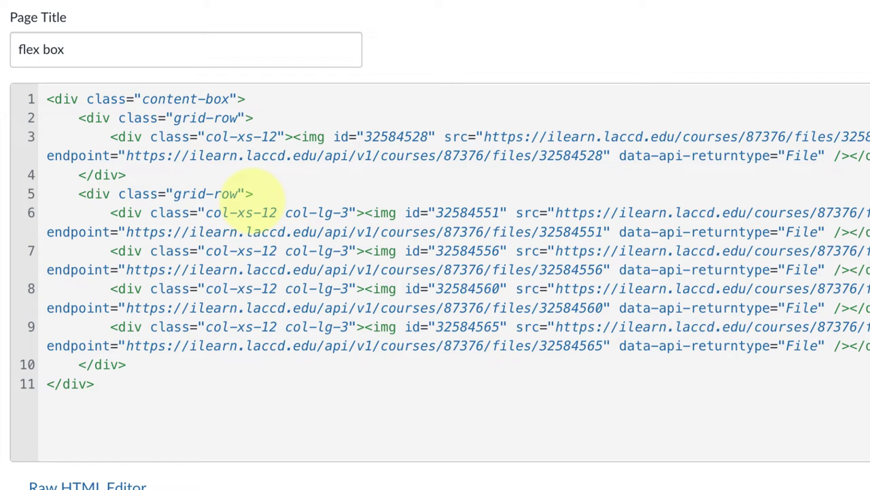
{"action": "key", "text": "ctrl+v"}
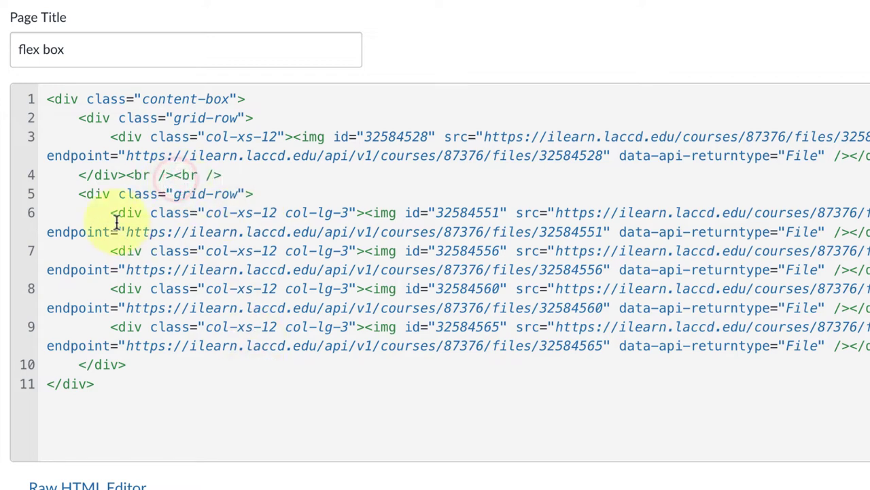
{"action": "left_click", "coordinate": [107, 175]}
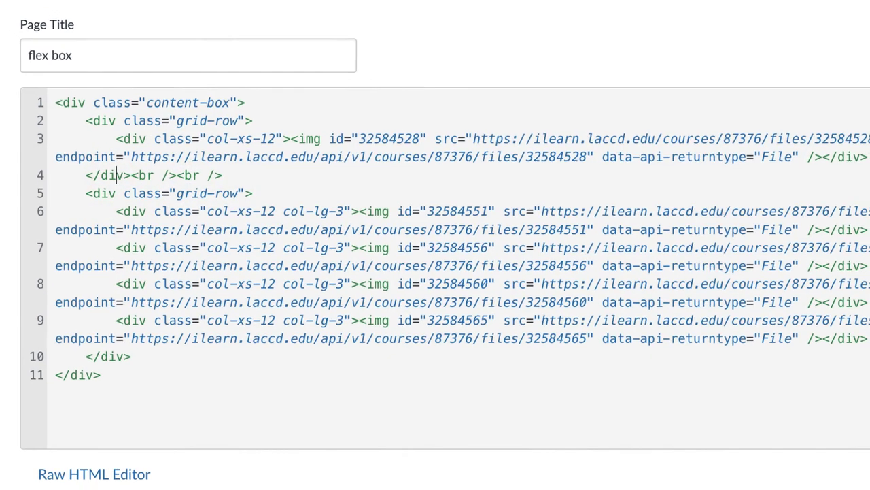
{"action": "left_click", "coordinate": [721, 400]}
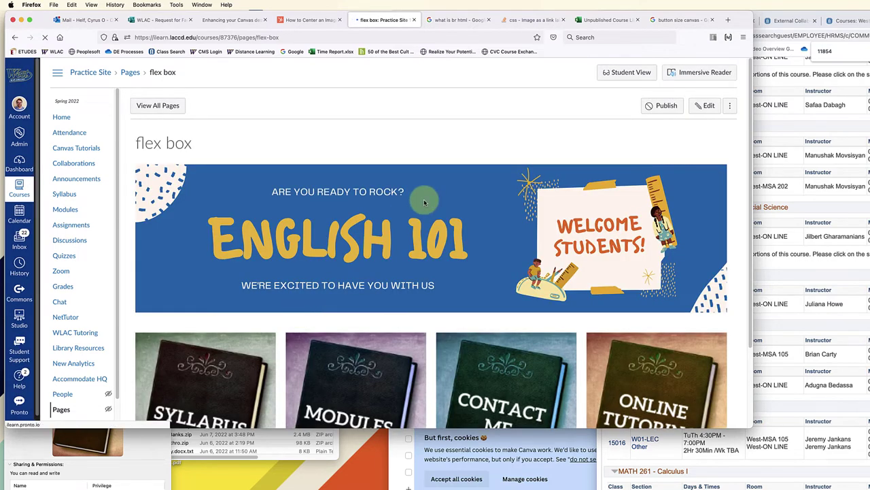
Narrow the Firefox window to preview how the book row reflows, then maximize it again
{"action": "scroll", "coordinate": [454, 171], "scroll_direction": "down", "scroll_amount": 3}
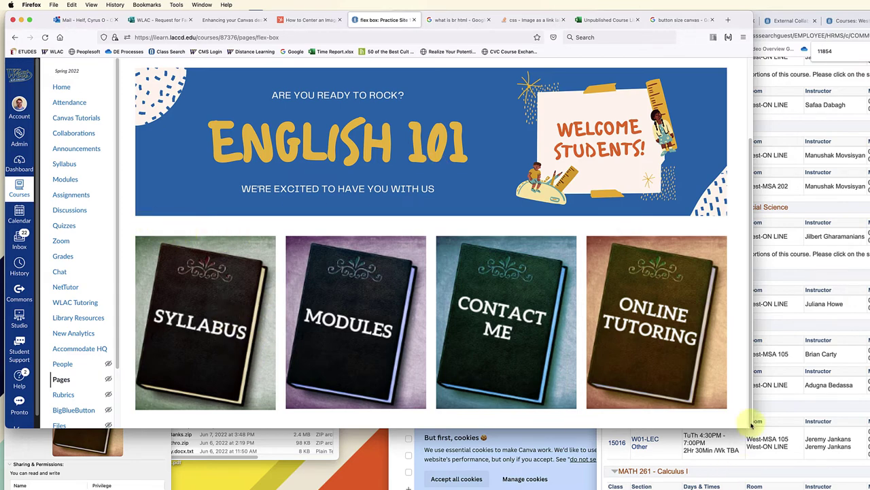
{"action": "left_click_drag", "start_coordinate": [750, 427], "coordinate": [452, 489]}
{"action": "scroll", "coordinate": [241, 372], "scroll_direction": "down", "scroll_amount": 10}
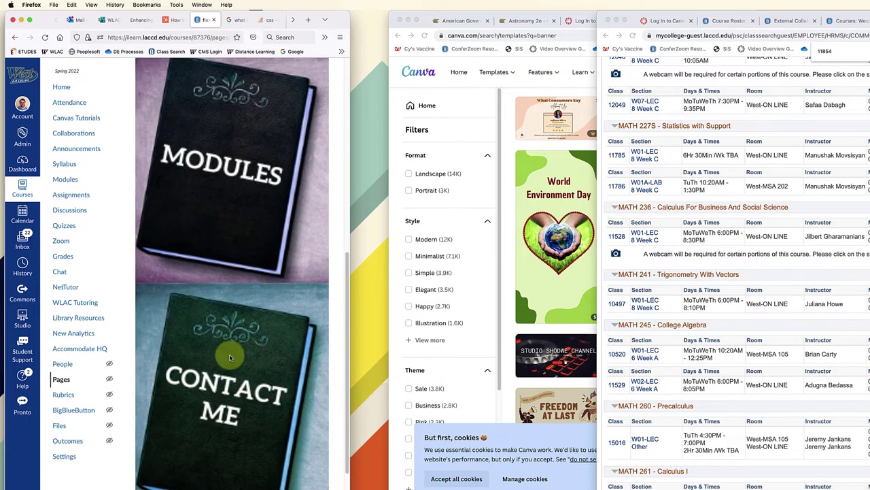
{"action": "scroll", "coordinate": [242, 372], "scroll_direction": "up", "scroll_amount": 7}
{"action": "scroll", "coordinate": [241, 372], "scroll_direction": "up", "scroll_amount": 4}
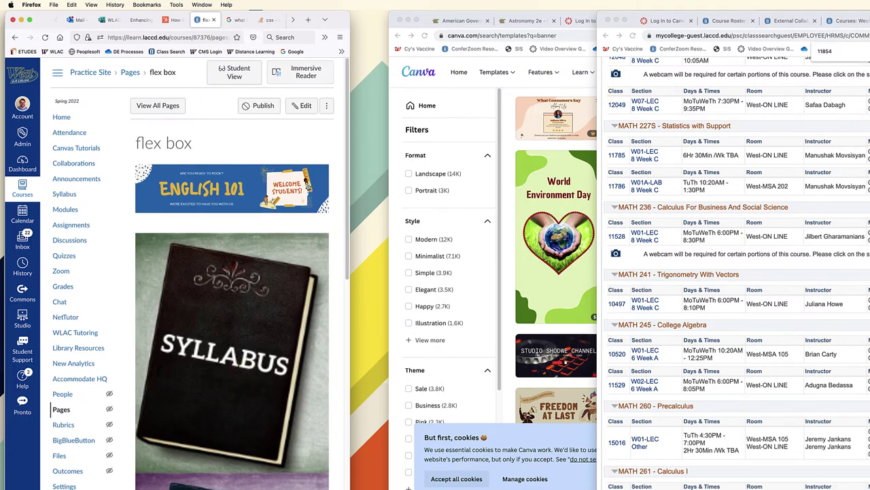
{"action": "key", "text": "ctrl+alt+Return"}
{"action": "scroll", "coordinate": [819, 281], "scroll_direction": "down", "scroll_amount": 3}
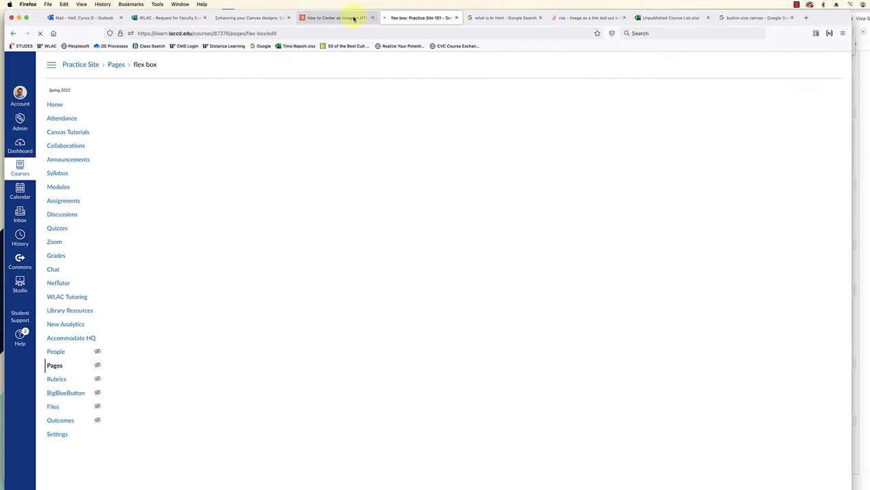
Copy the HubSpot center-an-image article URL and link the Syllabus book image to it
{"action": "left_click", "coordinate": [350, 17]}
{"action": "left_click", "coordinate": [297, 34]}
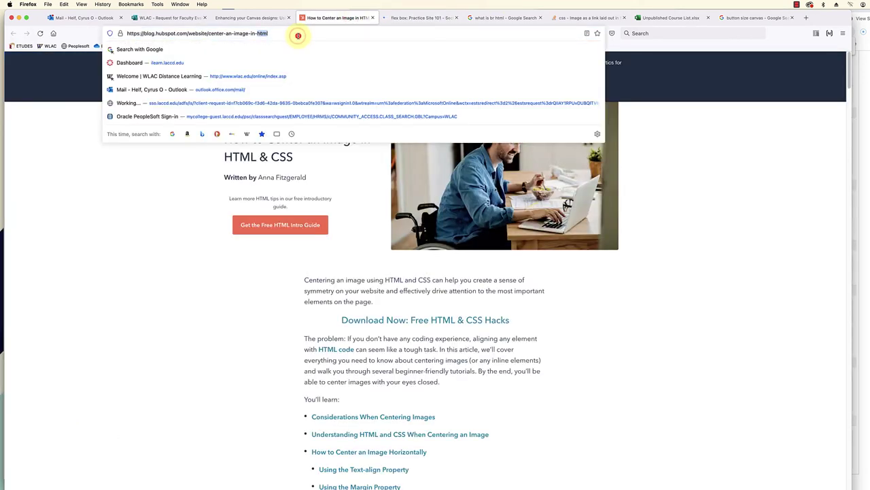
{"action": "left_click", "coordinate": [417, 17]}
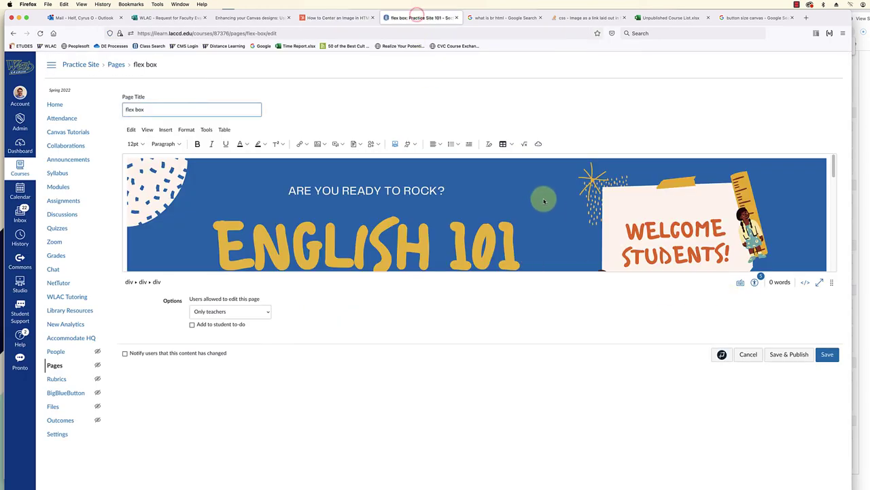
{"action": "scroll", "coordinate": [544, 201], "scroll_direction": "down", "scroll_amount": 5}
{"action": "left_click", "coordinate": [188, 225]}
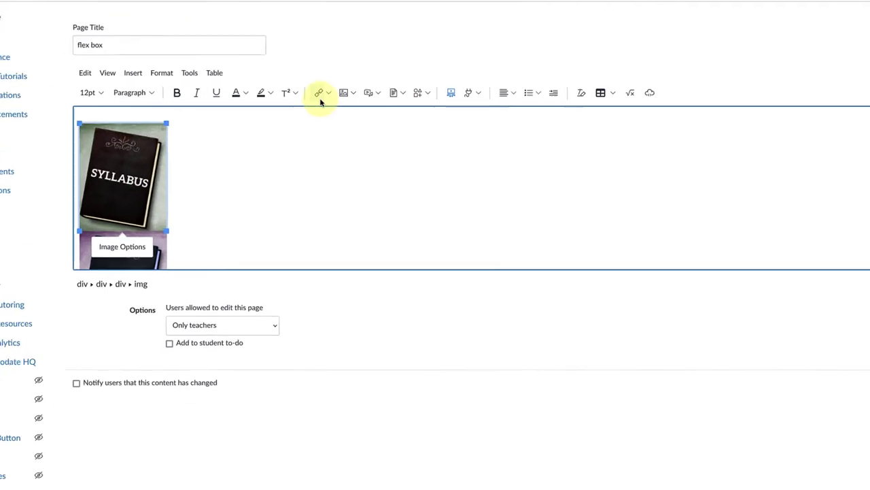
{"action": "left_click", "coordinate": [333, 54]}
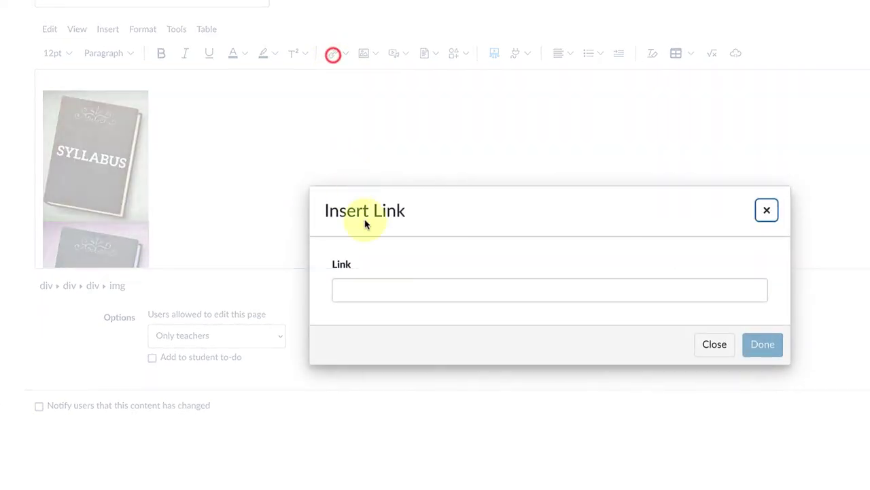
{"action": "left_click", "coordinate": [388, 289]}
{"action": "type", "text": "https://blog.hubspot.com/website/center-an-image-in-html"}
{"action": "left_click", "coordinate": [762, 345]}
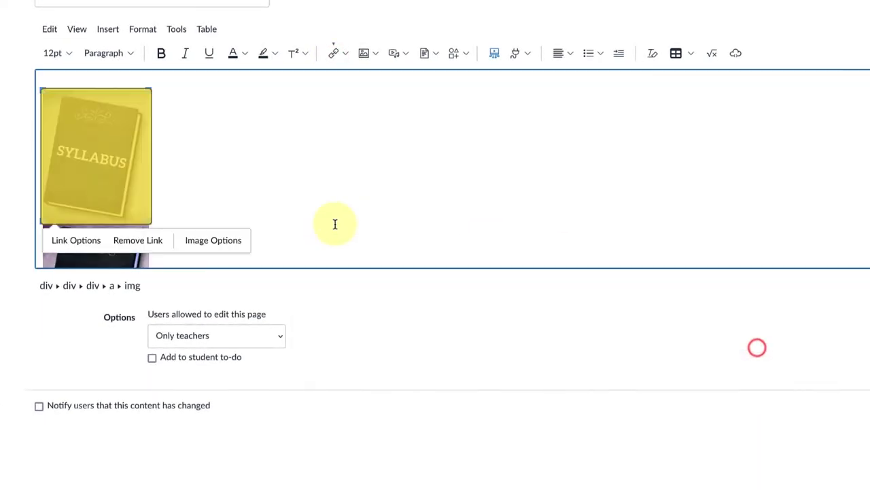
Link the MODULES and CONTACT ME book images to the same HubSpot article URL
{"action": "scroll", "coordinate": [544, 187], "scroll_direction": "down", "scroll_amount": 4}
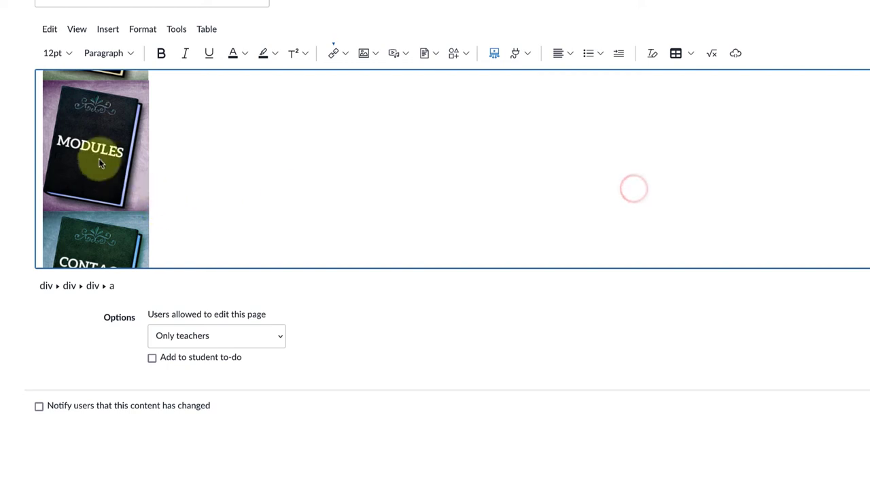
{"action": "left_click", "coordinate": [97, 159]}
{"action": "left_click", "coordinate": [332, 53]}
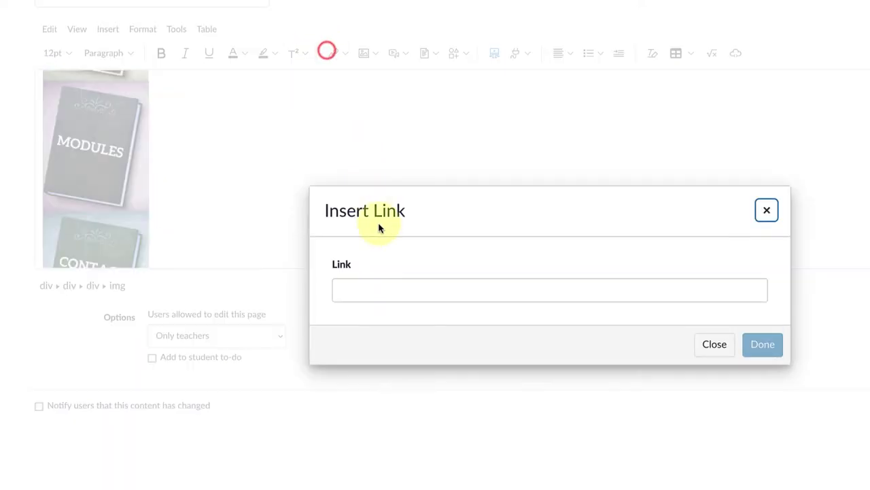
{"action": "left_click", "coordinate": [400, 296]}
{"action": "type", "text": "https://blog.hubspot.com/website/center-an-image-in-html"}
{"action": "left_click", "coordinate": [773, 349]}
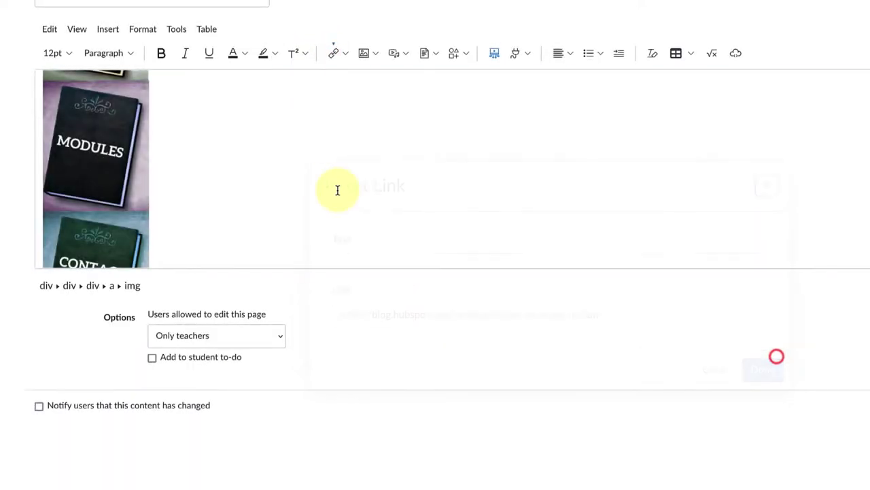
{"action": "scroll", "coordinate": [320, 187], "scroll_direction": "down", "scroll_amount": 3}
{"action": "left_click", "coordinate": [98, 117]}
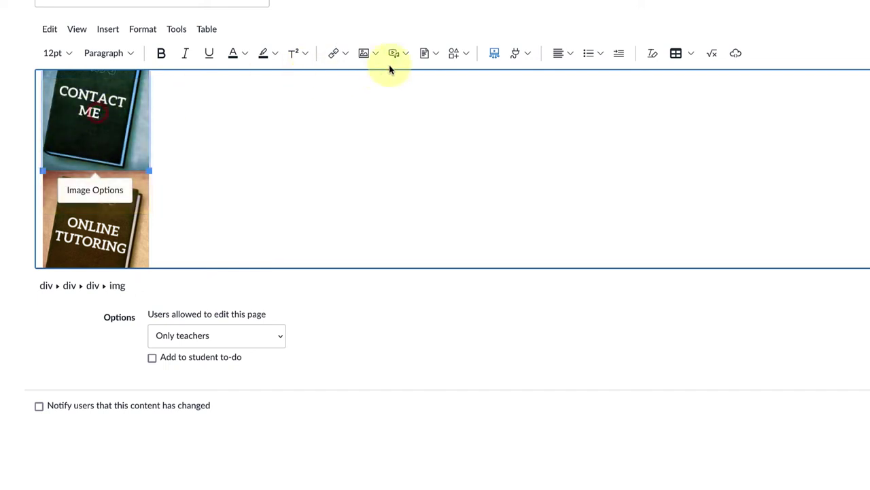
{"action": "left_click", "coordinate": [327, 55]}
{"action": "left_click", "coordinate": [325, 287]}
{"action": "type", "text": "https://blog.hubspot.com/website/center-an-image-in-html"}
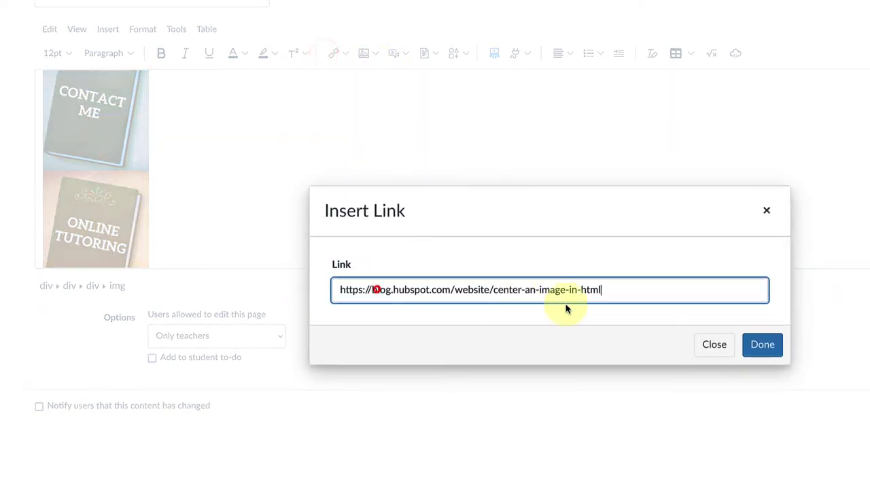
{"action": "left_click", "coordinate": [762, 343]}
Link the ONLINE TUTORING book image to the HubSpot article URL
{"action": "scroll", "coordinate": [299, 183], "scroll_direction": "down", "scroll_amount": 1}
{"action": "left_click", "coordinate": [110, 206]}
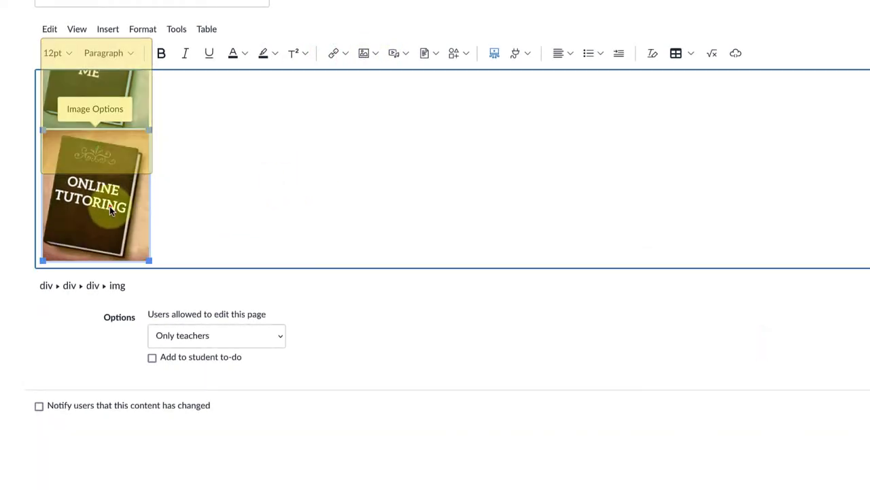
{"action": "left_click", "coordinate": [326, 55]}
{"action": "left_click", "coordinate": [408, 289]}
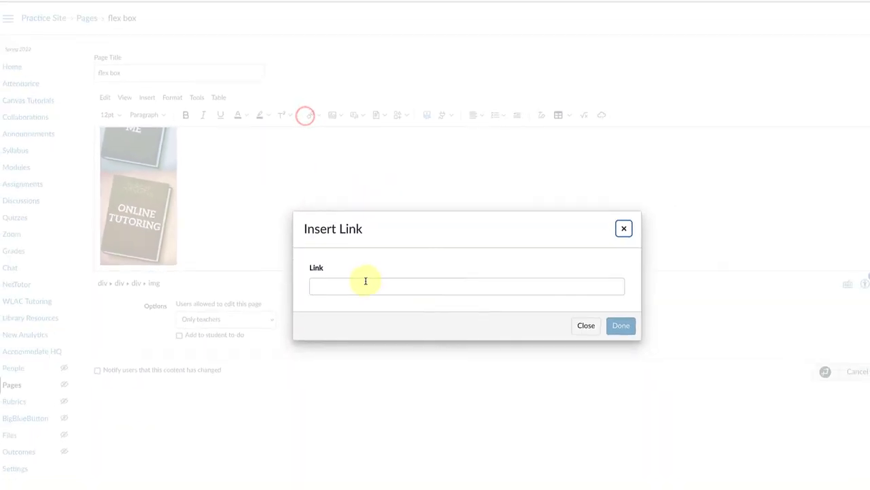
{"action": "type", "text": "https://blog.hubspot.com/website/center-an-image-in-html"}
{"action": "left_click", "coordinate": [759, 344]}
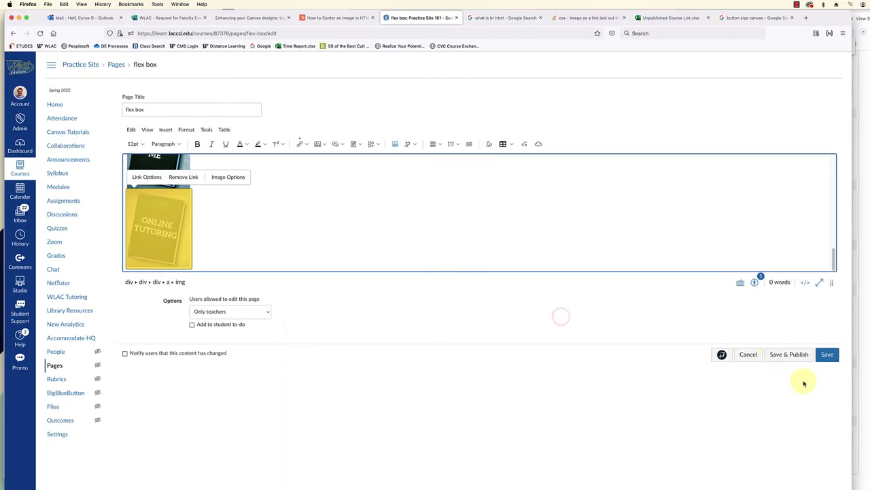
Save the flex box page so the book-image hyperlinks are kept
{"action": "left_click", "coordinate": [828, 355]}
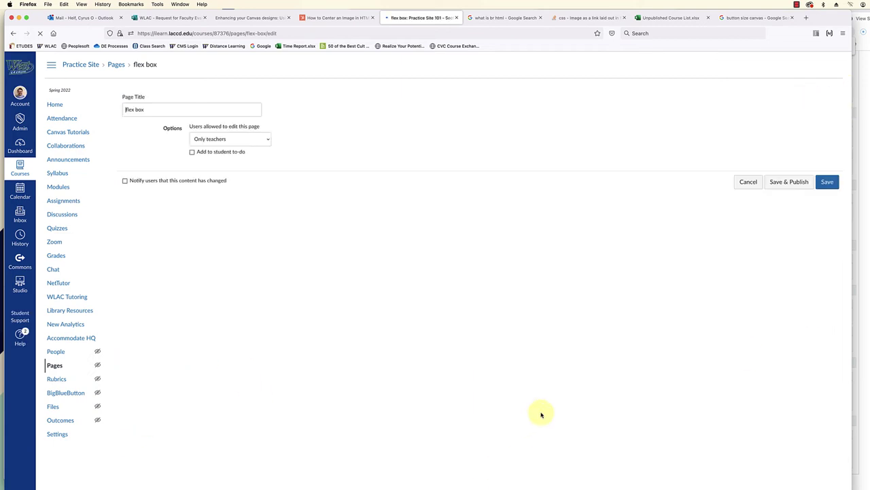
{"action": "scroll", "coordinate": [387, 191], "scroll_direction": "down", "scroll_amount": 5}
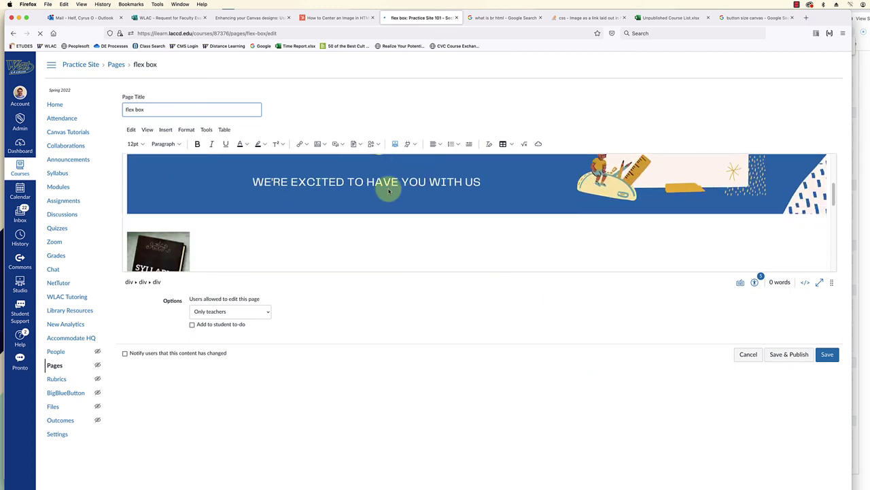
Set the SYLLABUS and MODULES book images to 100 percent width
{"action": "left_click", "coordinate": [159, 192]}
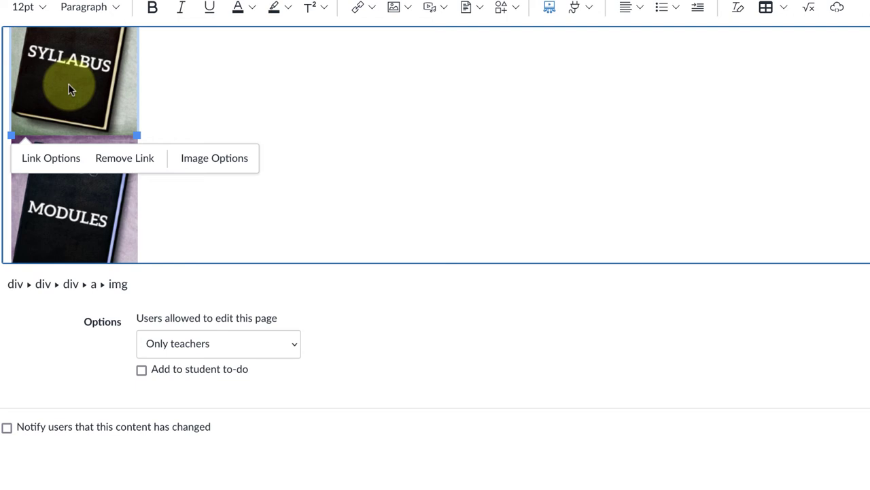
{"action": "left_click", "coordinate": [217, 168]}
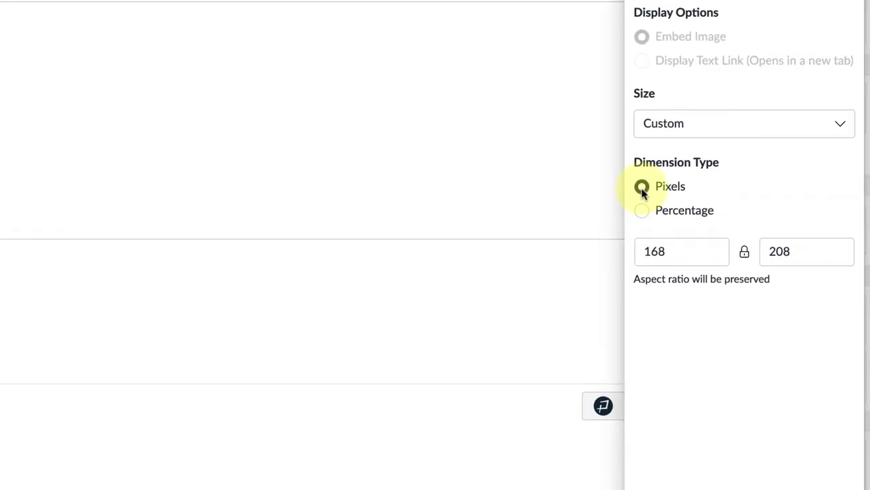
{"action": "left_click", "coordinate": [641, 210]}
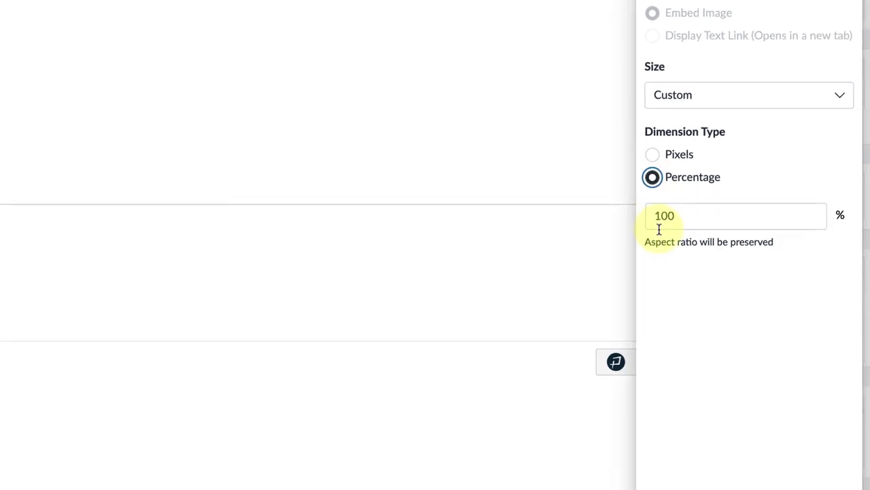
{"action": "left_click", "coordinate": [839, 467]}
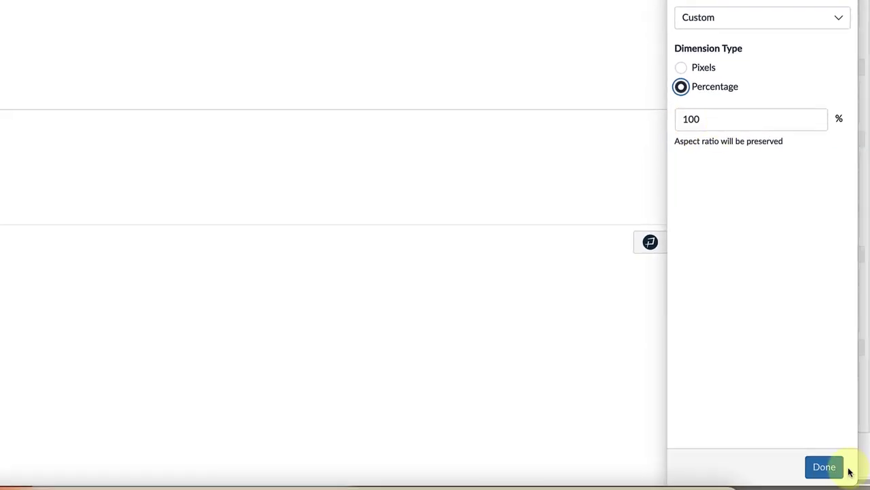
{"action": "scroll", "coordinate": [354, 47], "scroll_direction": "down", "scroll_amount": 10}
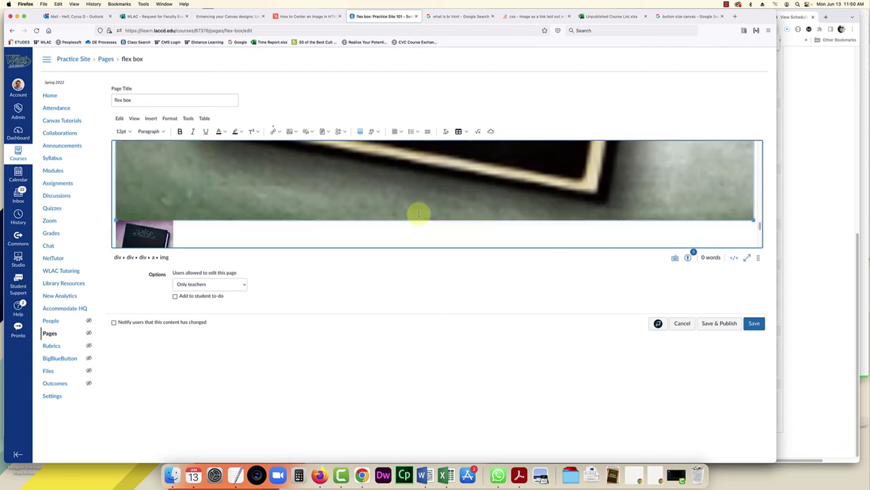
{"action": "scroll", "coordinate": [419, 214], "scroll_direction": "down", "scroll_amount": 1}
{"action": "left_click", "coordinate": [145, 229]}
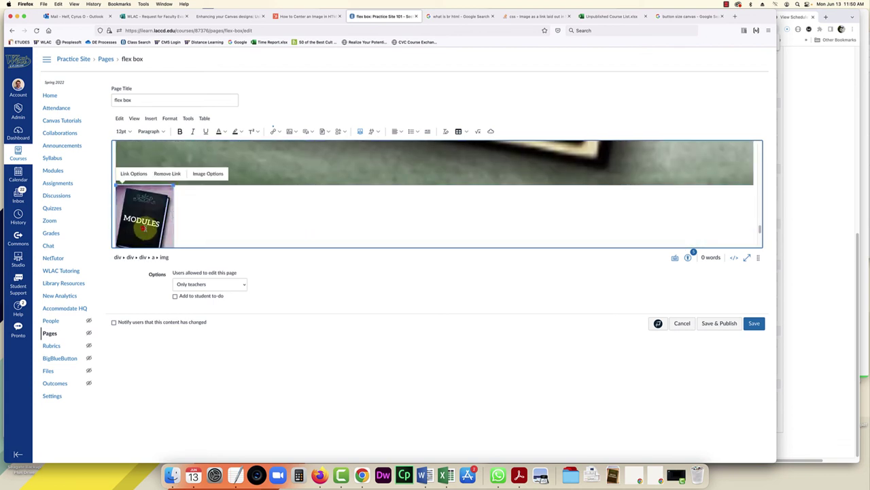
{"action": "left_click", "coordinate": [212, 175]}
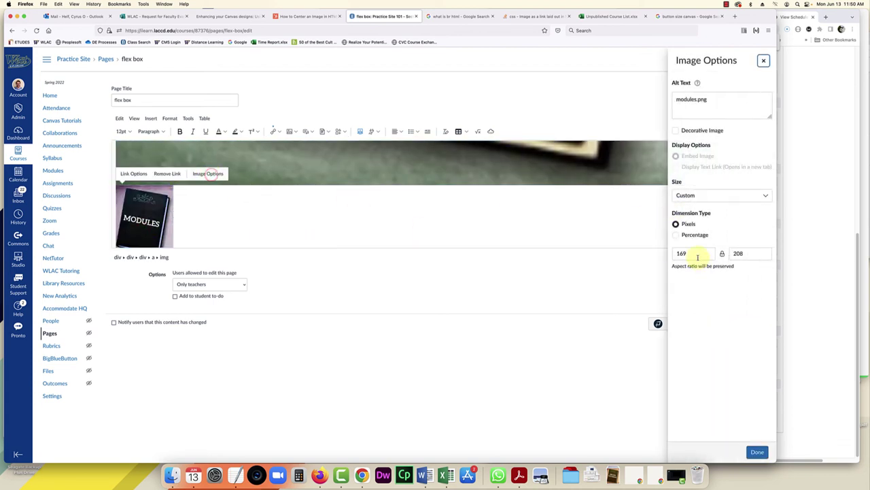
{"action": "left_click", "coordinate": [759, 452]}
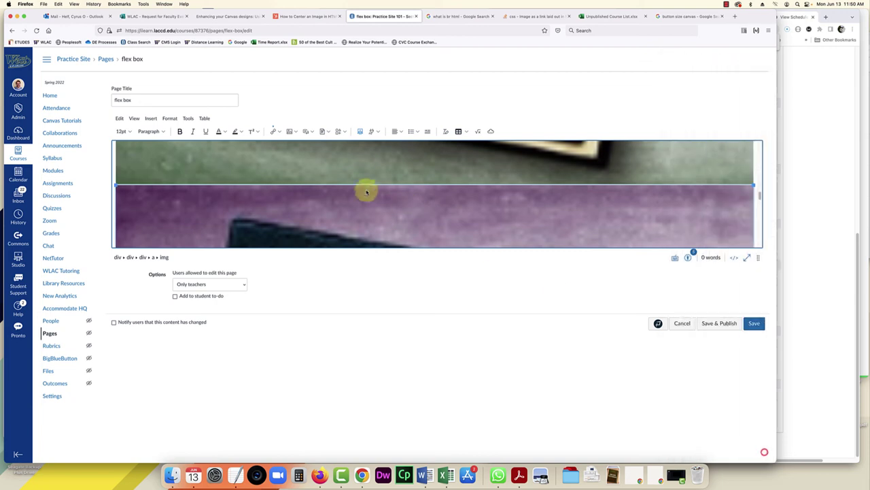
Set the CONTACT ME and ONLINE TUTORING images to 100 percent width and save the page
{"action": "scroll", "coordinate": [356, 185], "scroll_direction": "down", "scroll_amount": 8}
{"action": "scroll", "coordinate": [335, 190], "scroll_direction": "down", "scroll_amount": 3}
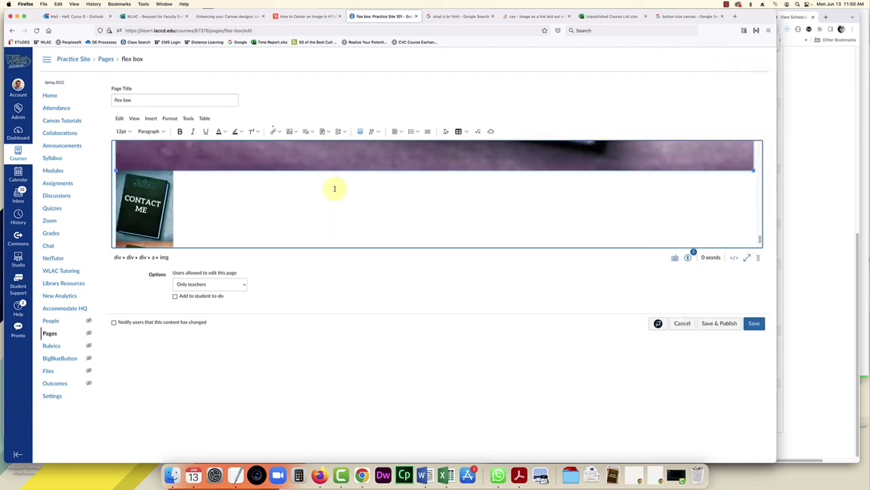
{"action": "left_click", "coordinate": [164, 198]}
{"action": "left_click", "coordinate": [217, 159]}
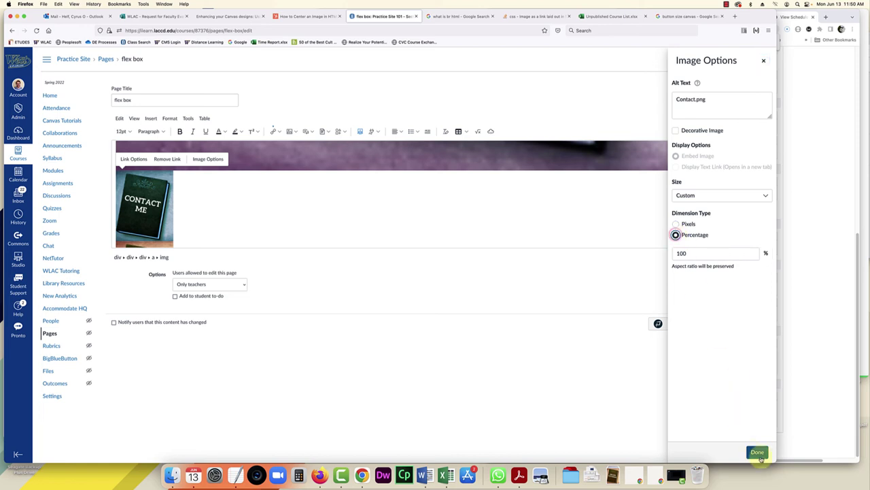
{"action": "left_click", "coordinate": [758, 452]}
{"action": "scroll", "coordinate": [242, 191], "scroll_direction": "down", "scroll_amount": 5}
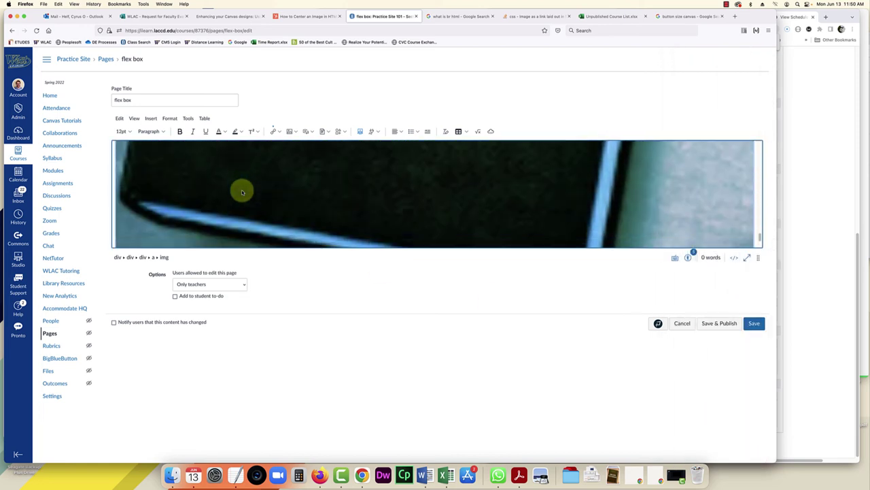
{"action": "scroll", "coordinate": [241, 192], "scroll_direction": "down", "scroll_amount": 3}
{"action": "left_click", "coordinate": [139, 215]}
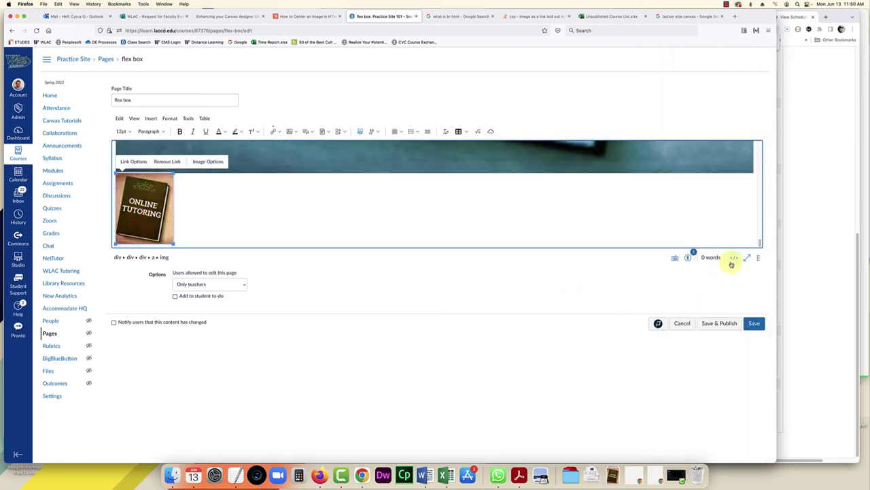
{"action": "left_click", "coordinate": [208, 164]}
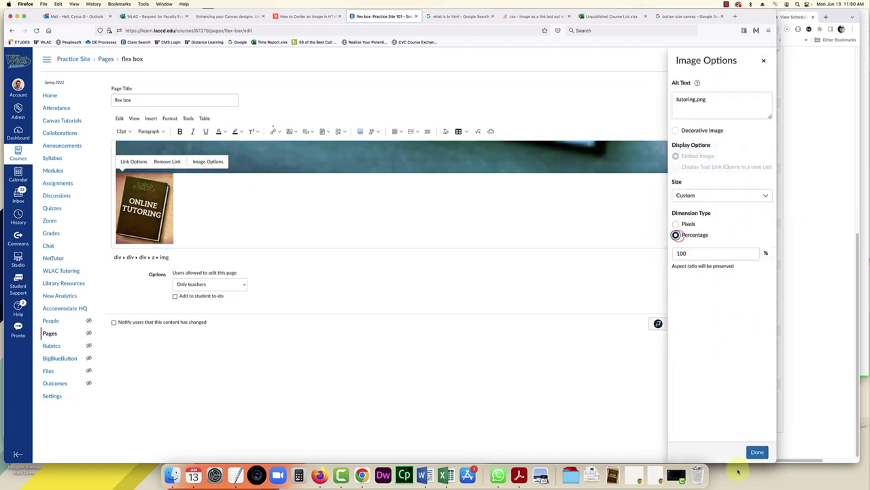
{"action": "left_click", "coordinate": [757, 452]}
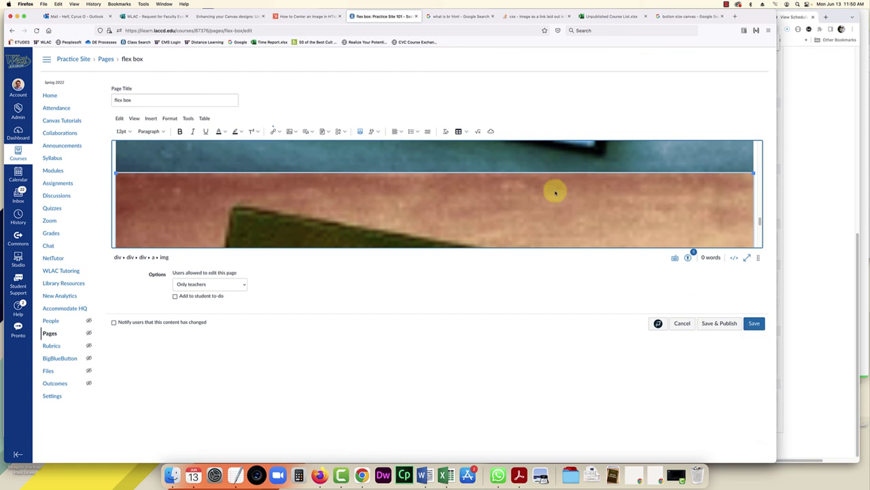
{"action": "left_click", "coordinate": [750, 325]}
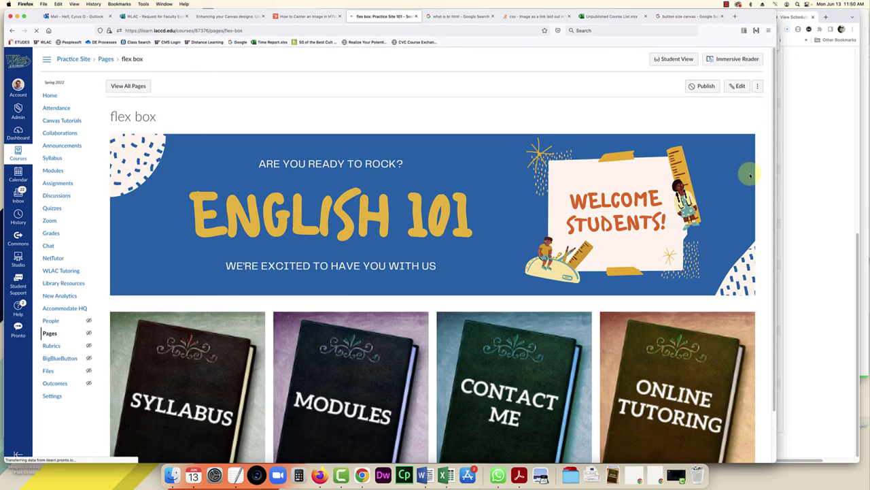
Resize the Firefox window to confirm the four book images stay in one row under the banner
{"action": "scroll", "coordinate": [522, 104], "scroll_direction": "down", "scroll_amount": 2}
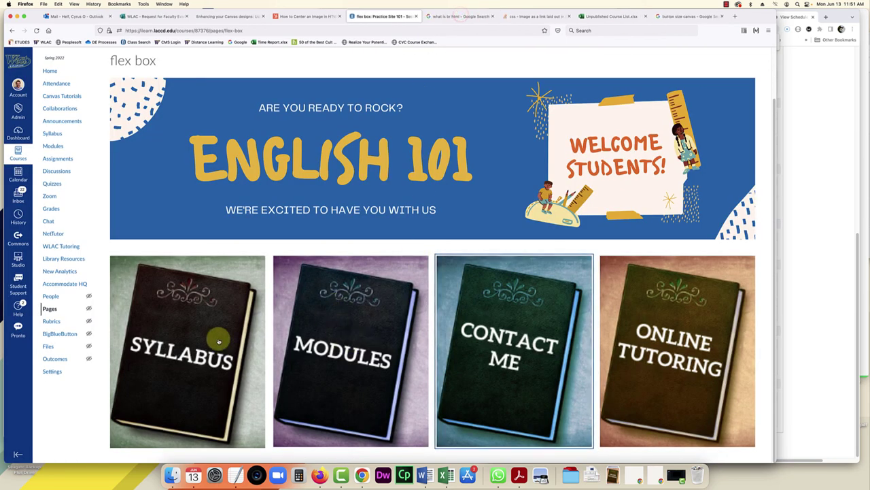
{"action": "left_click", "coordinate": [574, 247]}
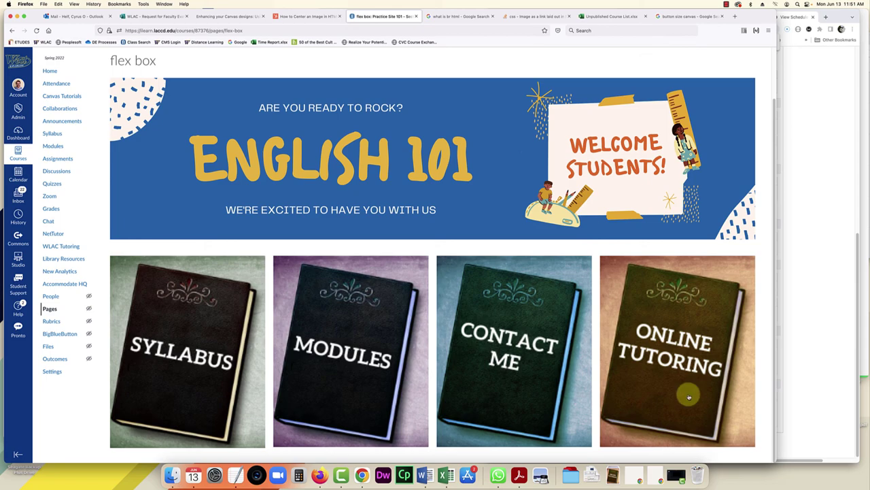
{"action": "left_click_drag", "start_coordinate": [775, 463], "coordinate": [860, 462]}
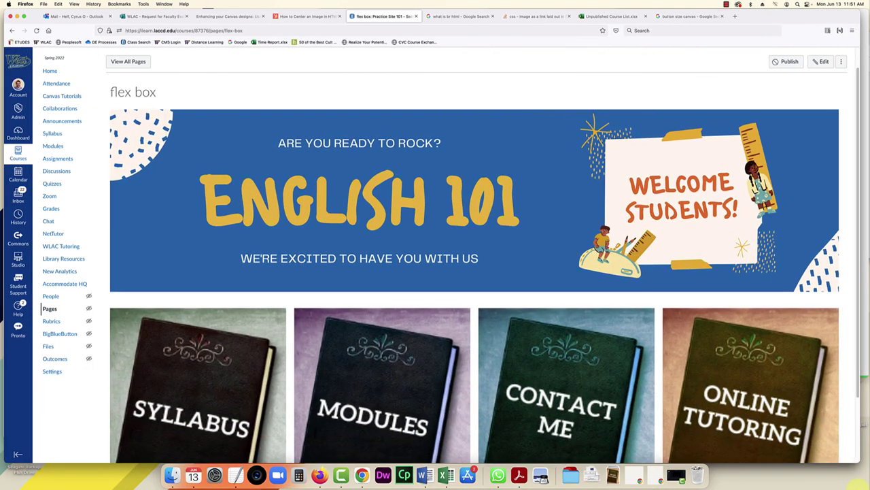
{"action": "scroll", "coordinate": [680, 220], "scroll_direction": "down", "scroll_amount": 2}
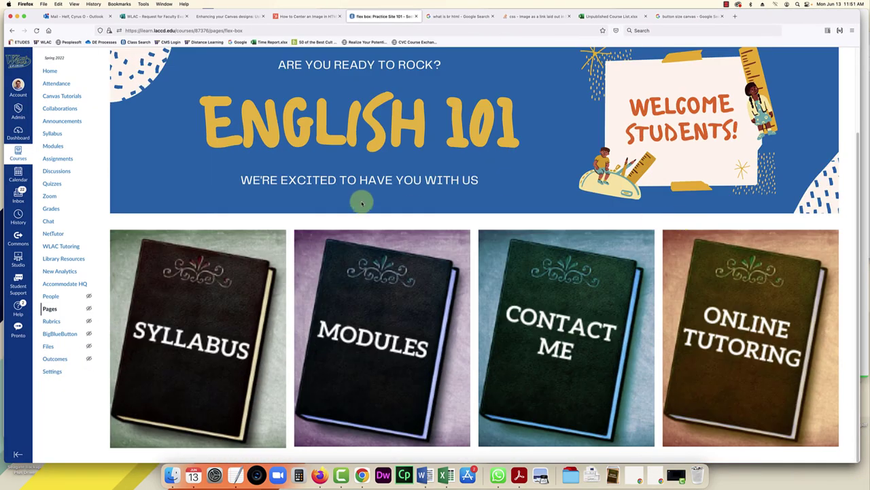